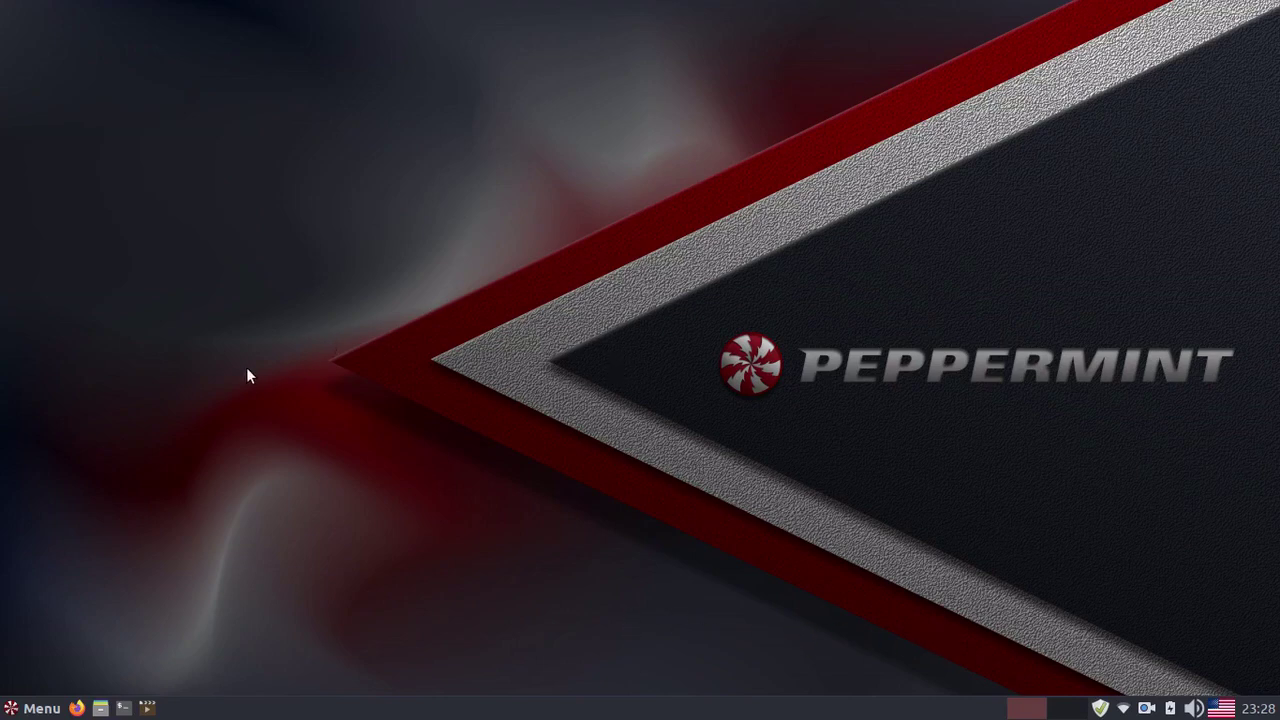
Step: Browse the Settings, Multimedia, Internet, All, Accessories and Games menu categories, then close the menu
{"action": "left_click", "coordinate": [4, 710]}
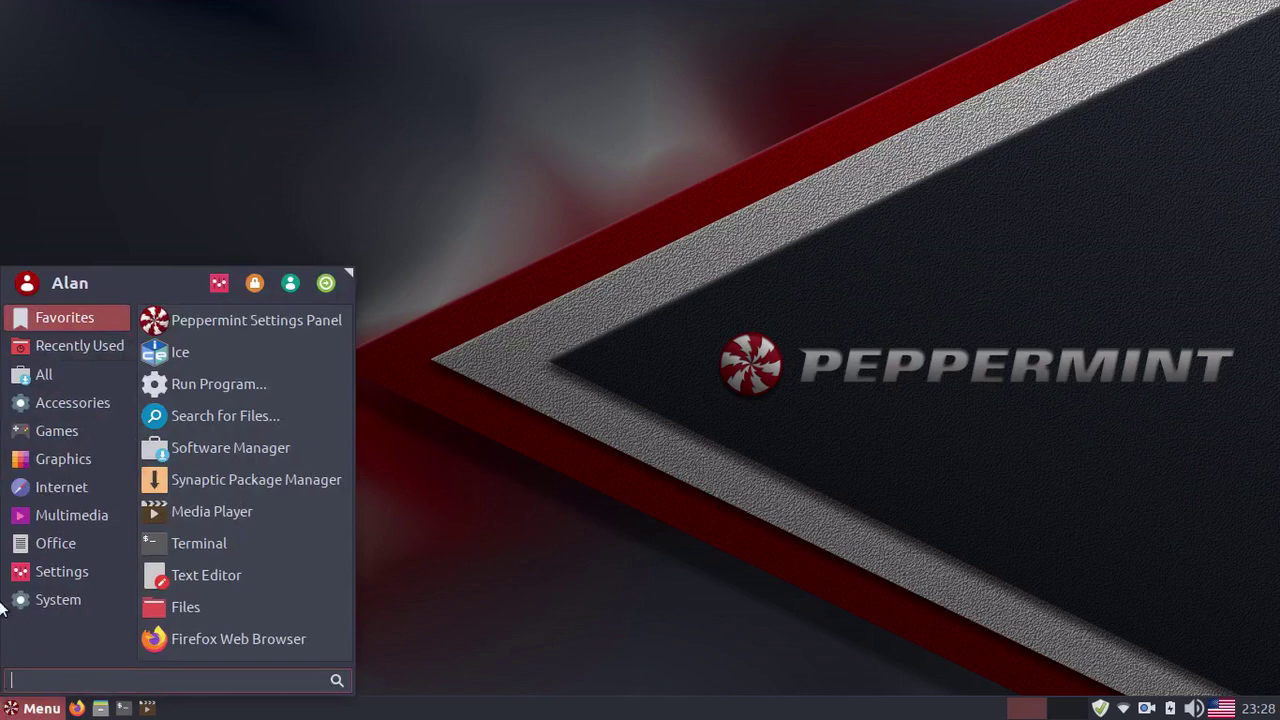
{"action": "left_click", "coordinate": [33, 568]}
{"action": "left_click", "coordinate": [47, 532]}
{"action": "left_click", "coordinate": [47, 523]}
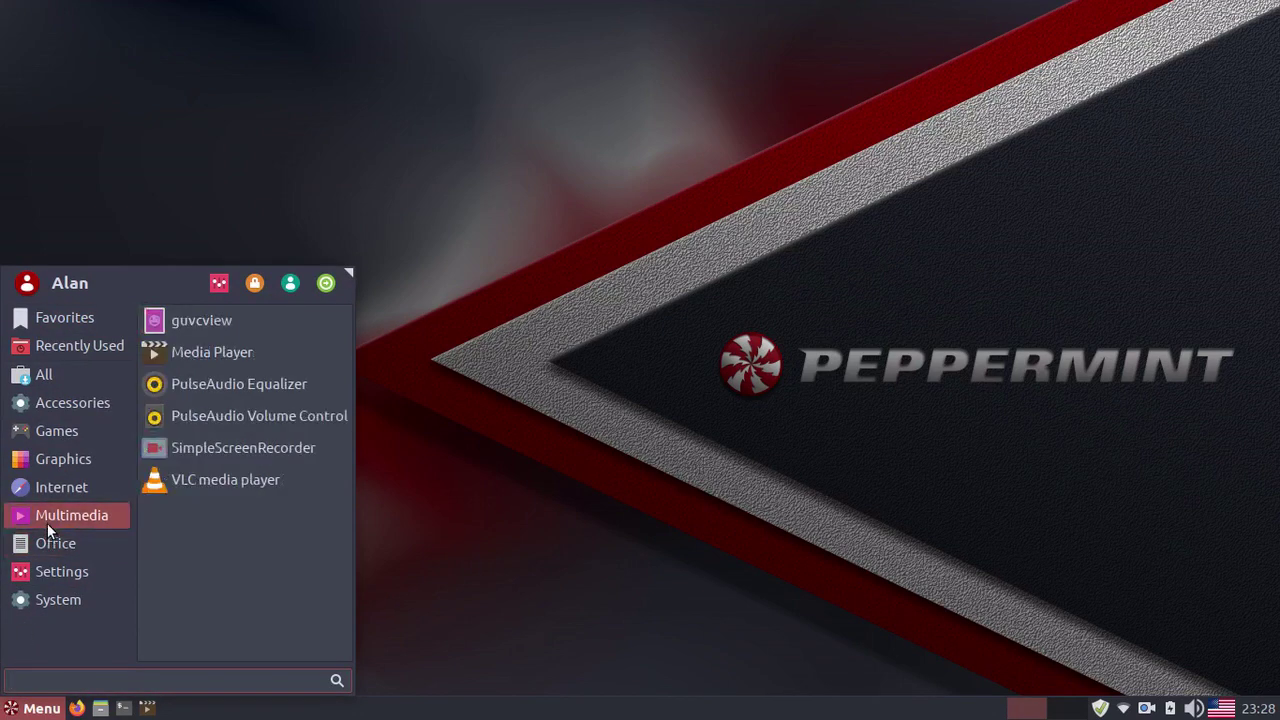
{"action": "left_click", "coordinate": [59, 489]}
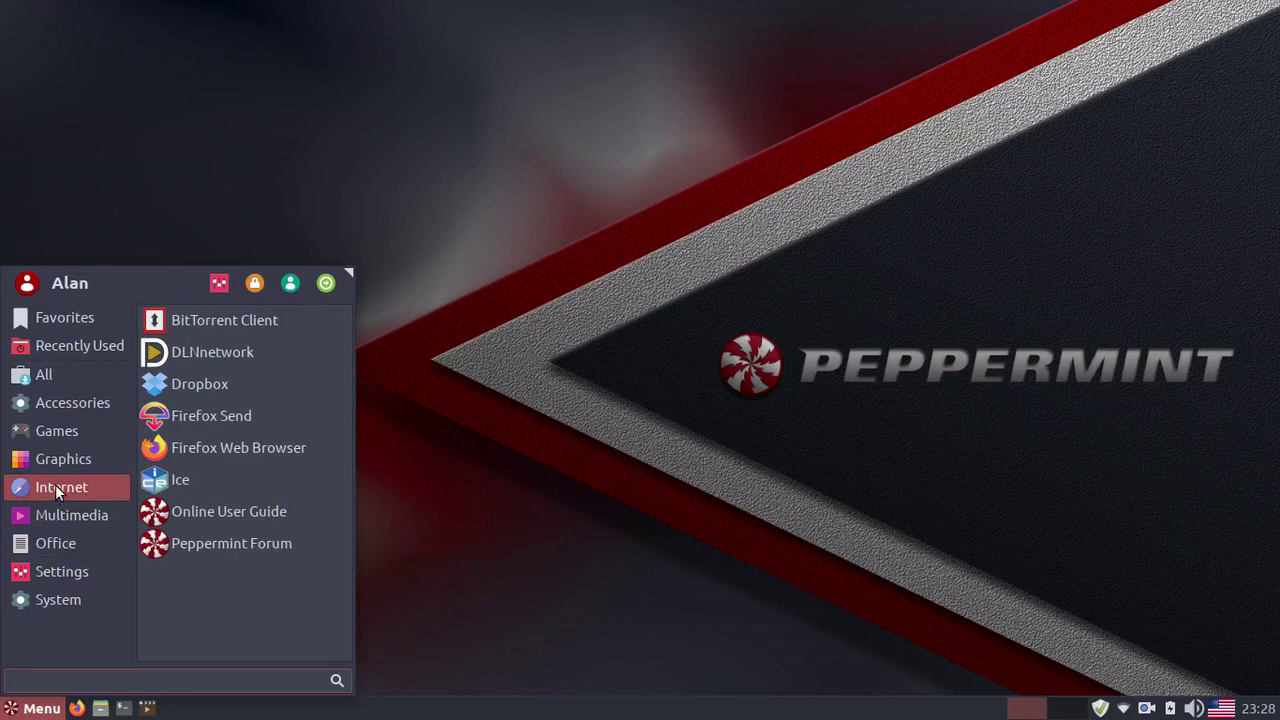
{"action": "left_click", "coordinate": [68, 376]}
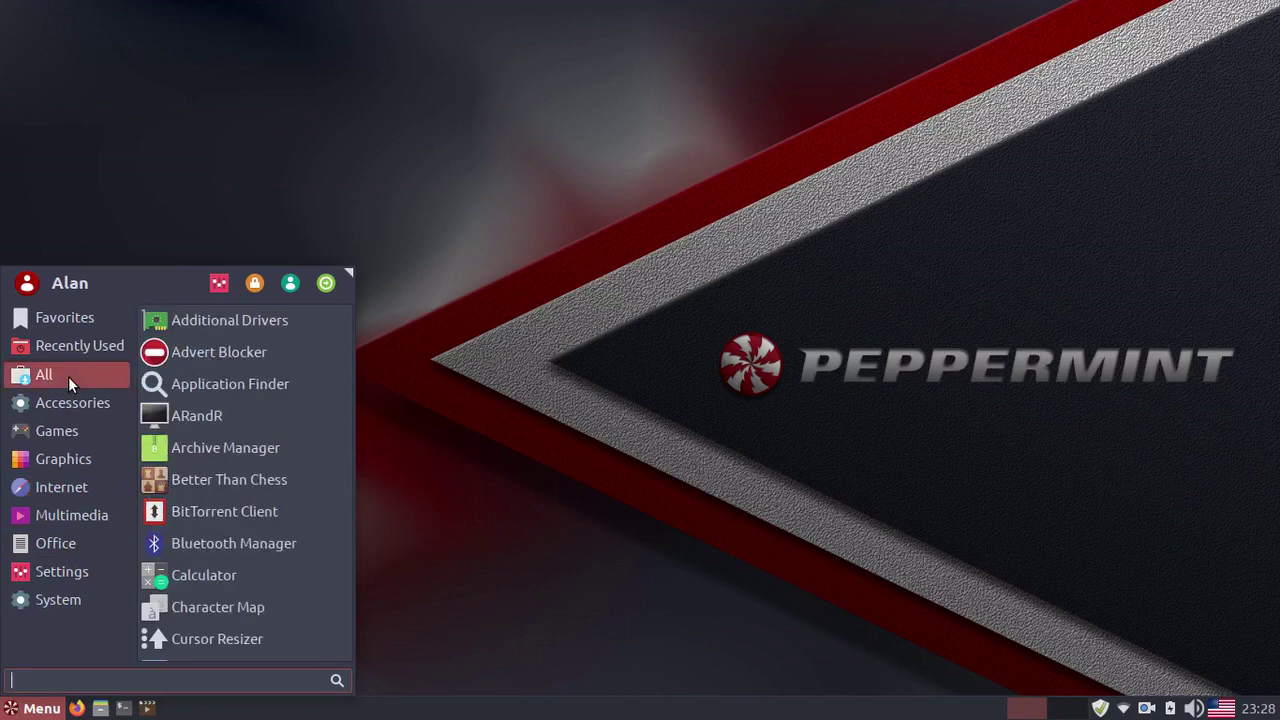
{"action": "left_click", "coordinate": [50, 404]}
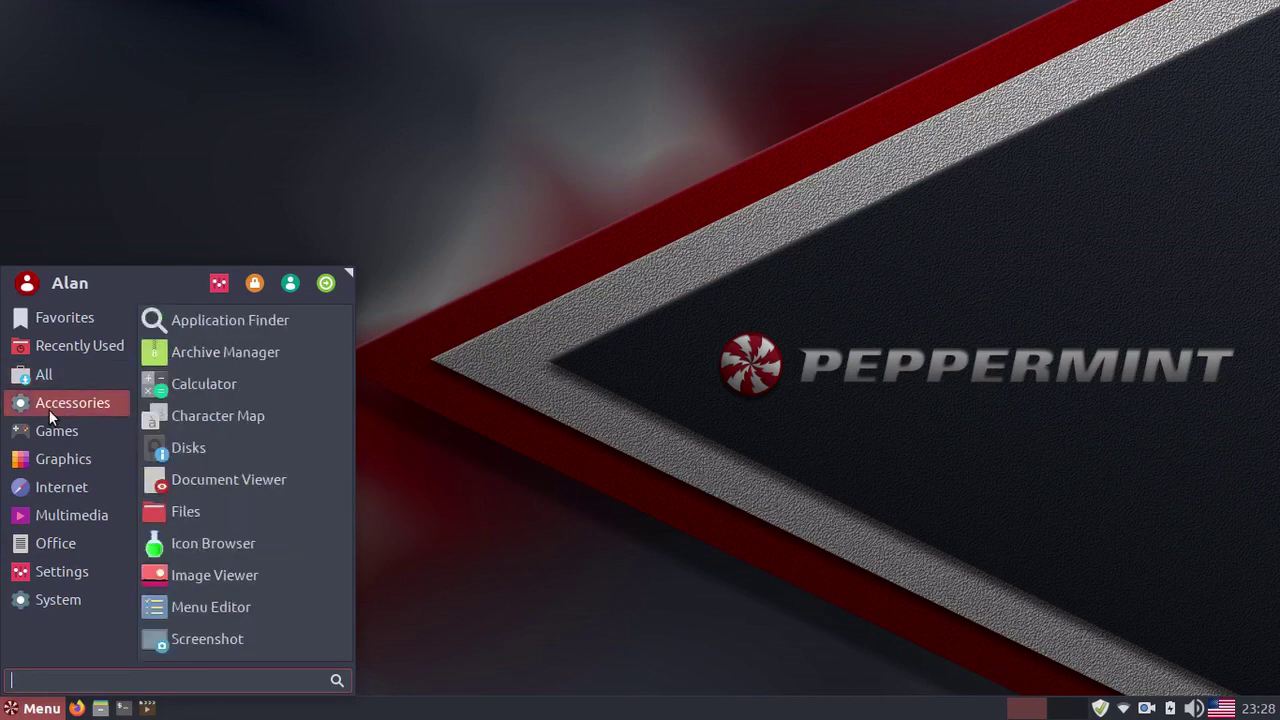
{"action": "left_click", "coordinate": [44, 430]}
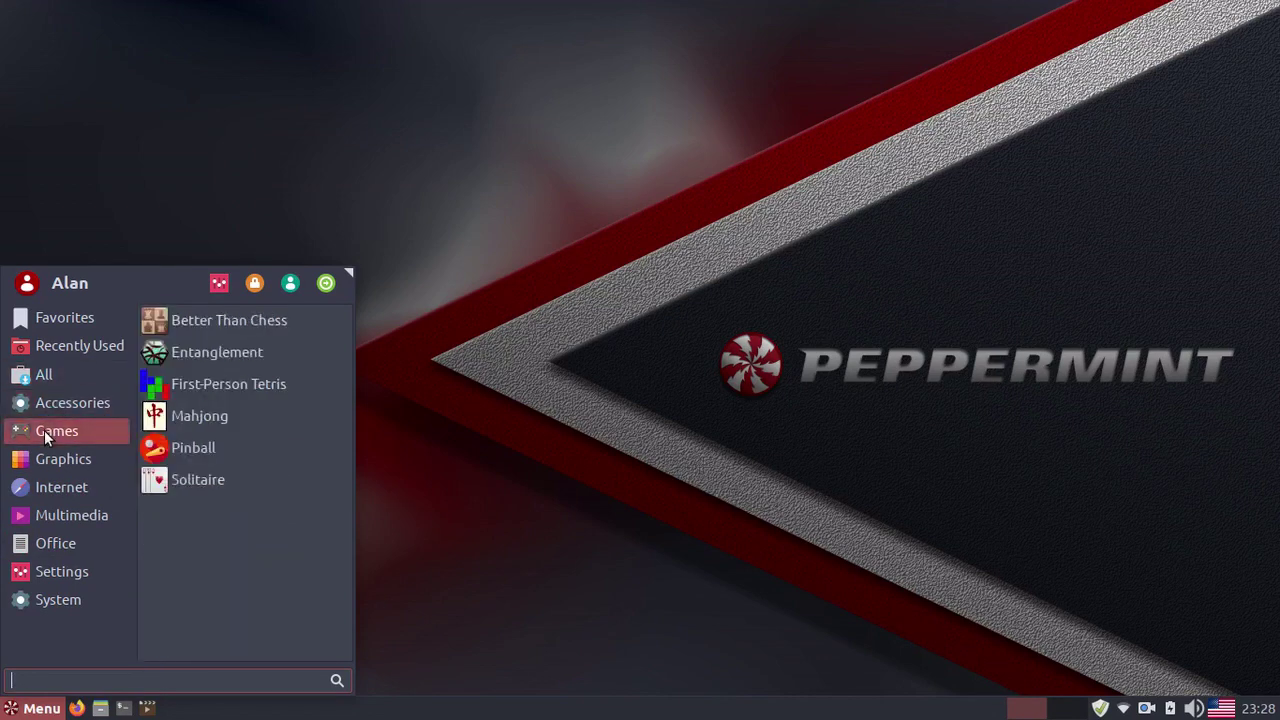
{"action": "left_click", "coordinate": [603, 557]}
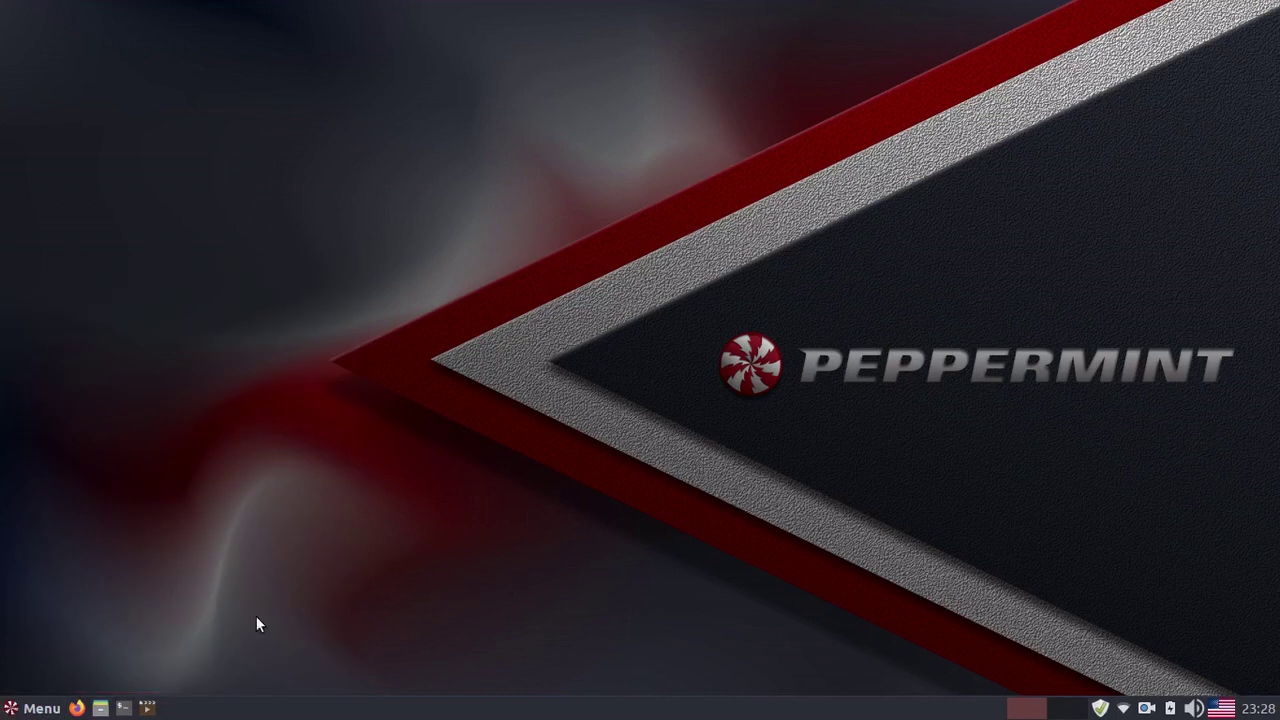
Step: Open two Files (Nemo) windows on the Home folder, then close both
{"action": "left_click", "coordinate": [100, 707]}
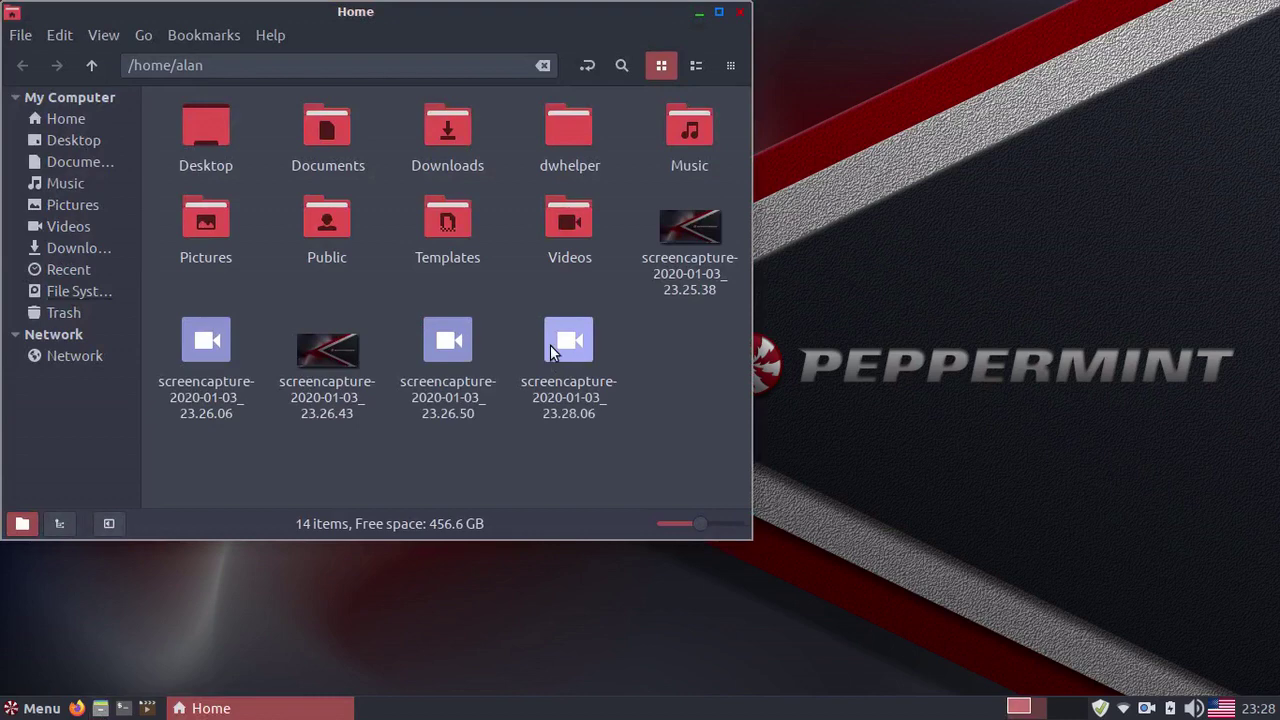
{"action": "left_click", "coordinate": [100, 707]}
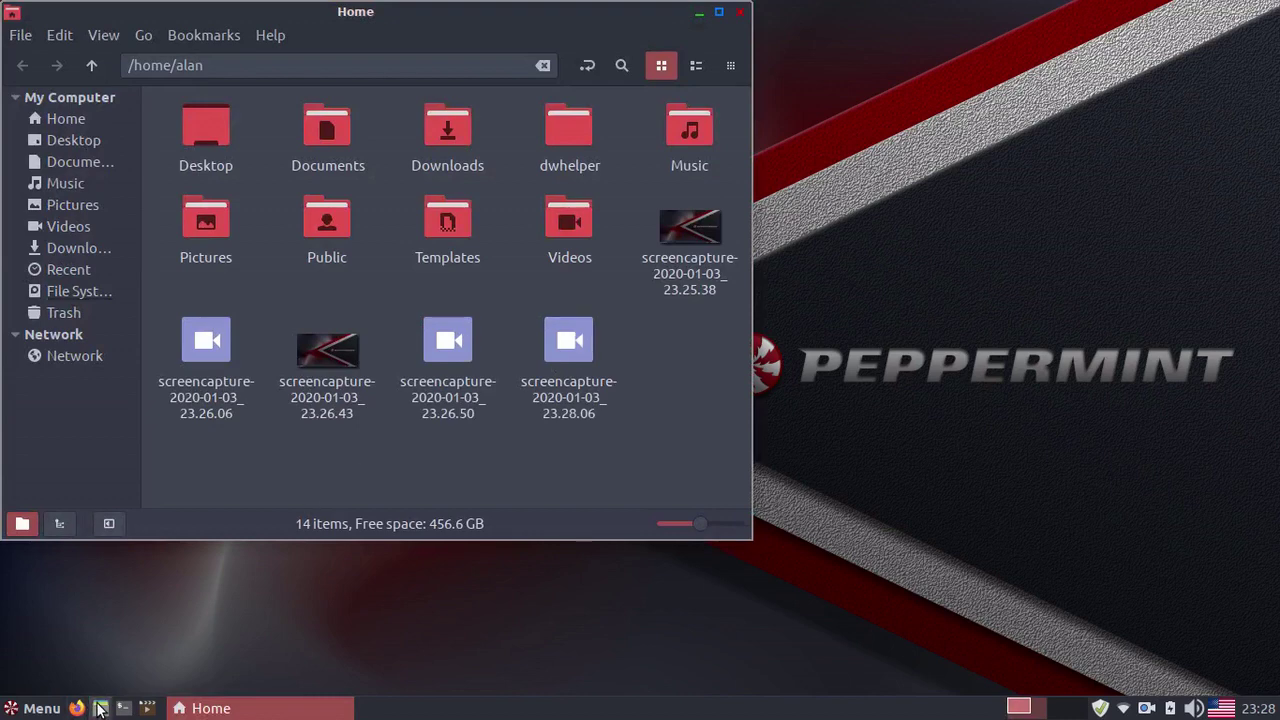
{"action": "left_click", "coordinate": [458, 36]}
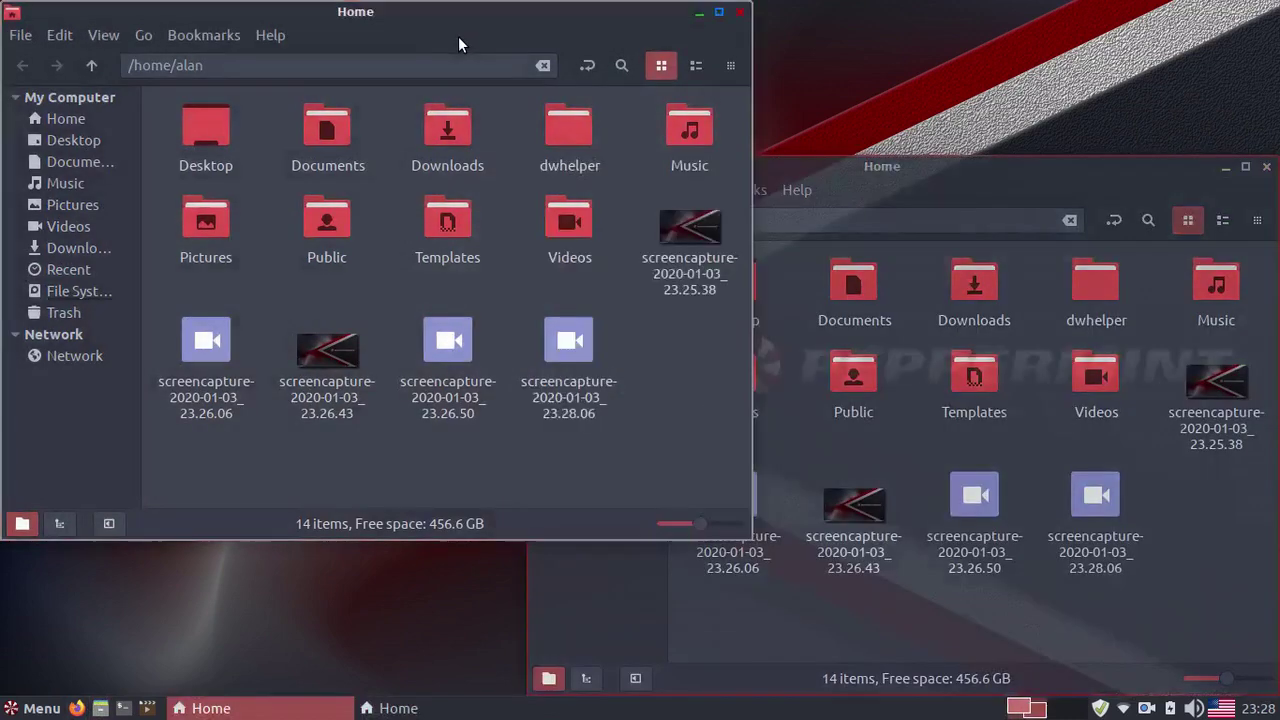
{"action": "left_click", "coordinate": [1266, 169]}
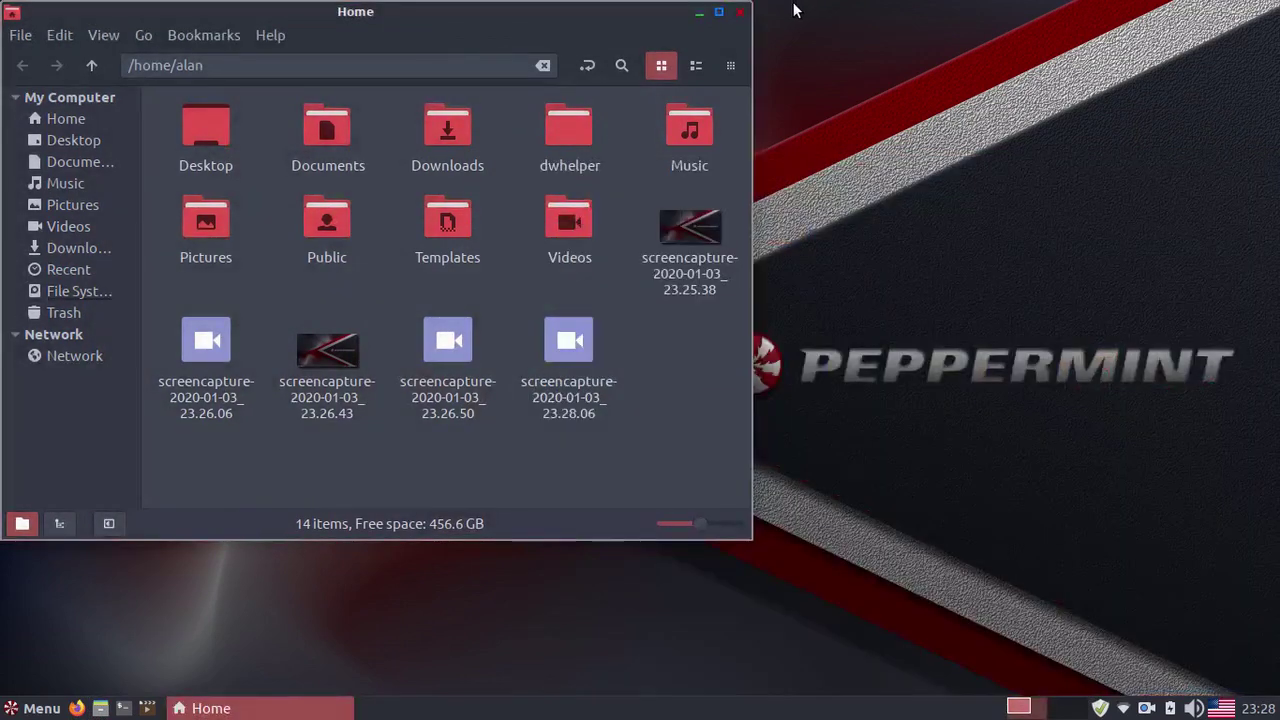
{"action": "left_click", "coordinate": [738, 13]}
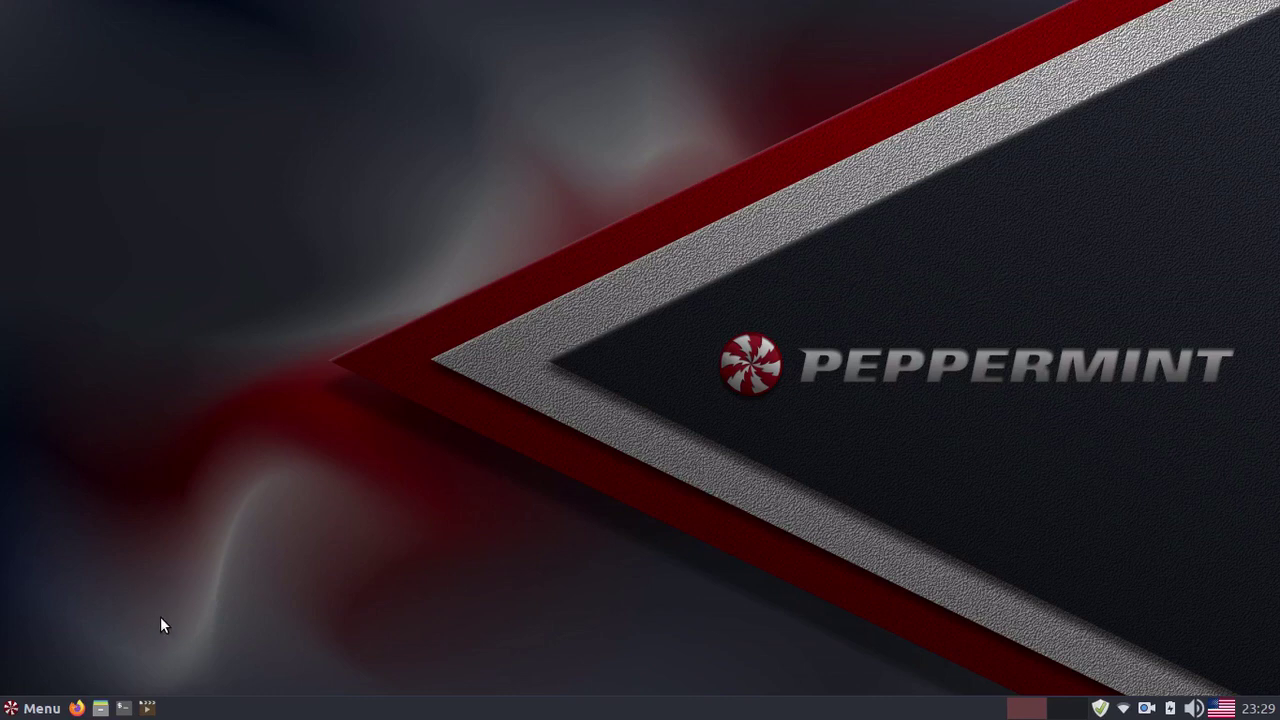
Step: Open a terminal and run uname -r and free -m to show kernel and memory details
{"action": "left_click", "coordinate": [123, 708]}
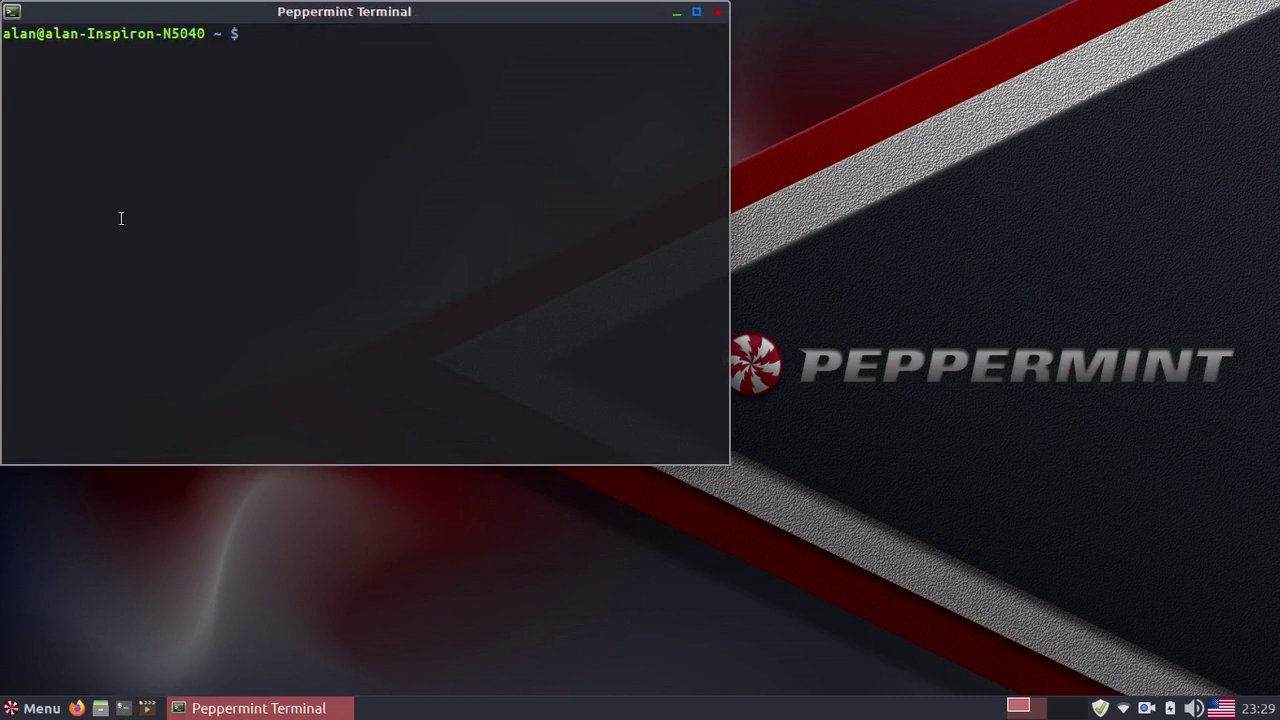
{"action": "type", "text": "uname -r"}
{"action": "key", "text": "Return"}
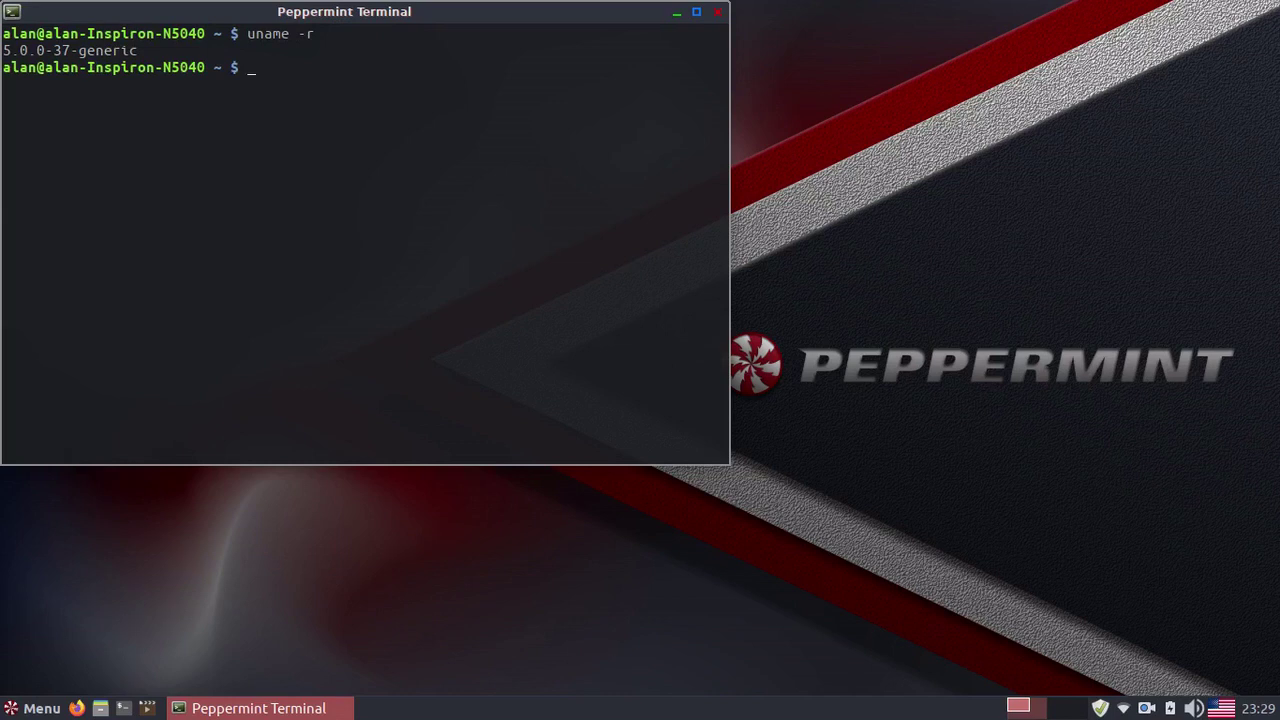
{"action": "type", "text": "free -m"}
{"action": "key", "text": "Return"}
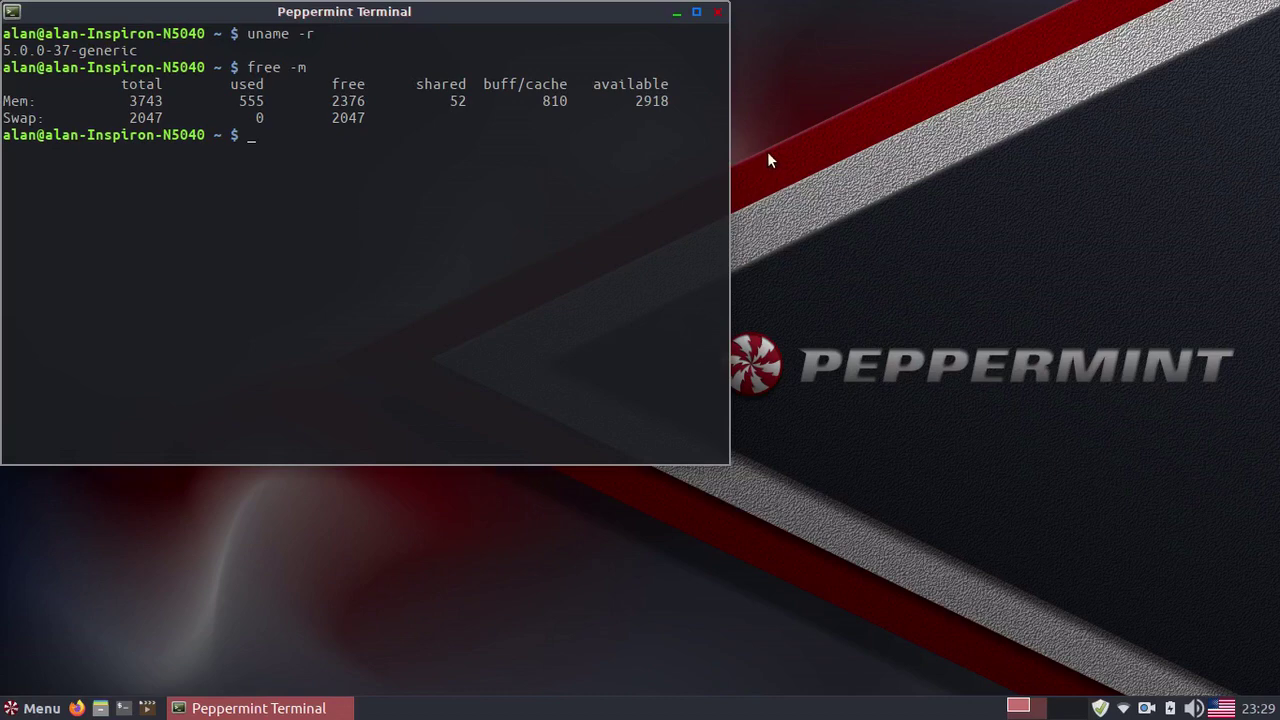
Step: Close the terminal and launch the Peppermint Settings Panel from the application menu
{"action": "left_click", "coordinate": [719, 14]}
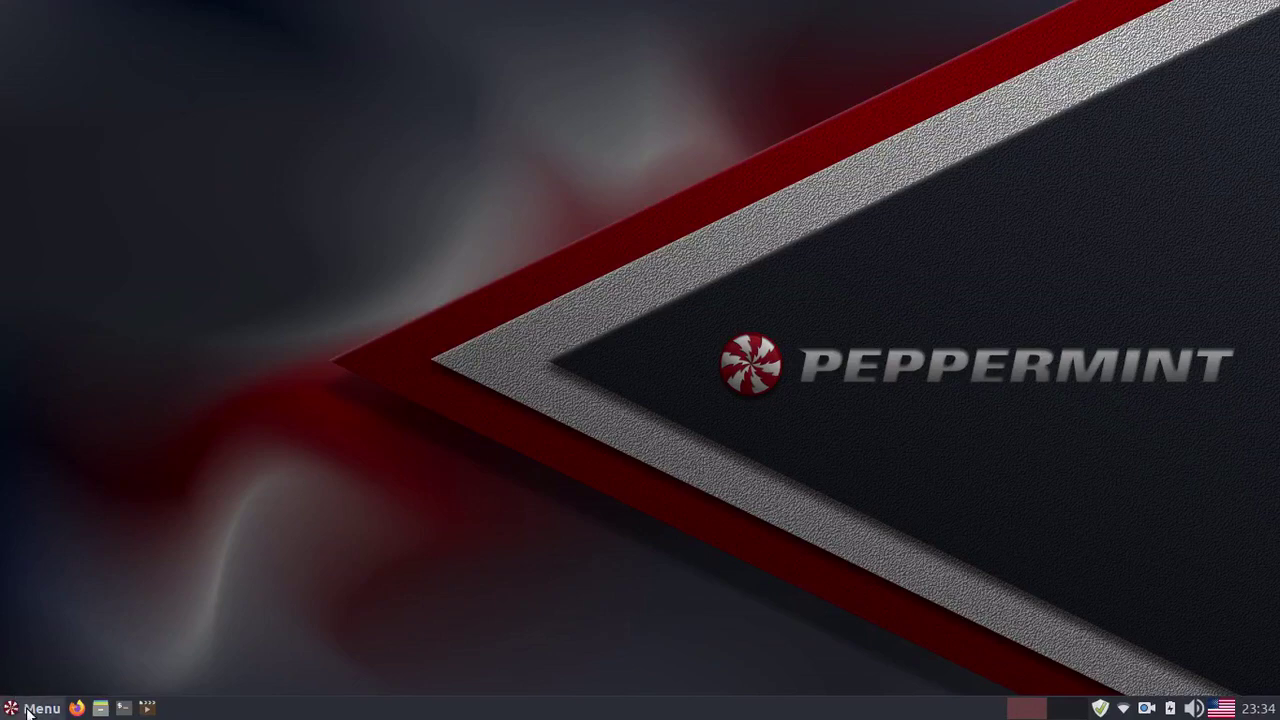
{"action": "left_click", "coordinate": [30, 708]}
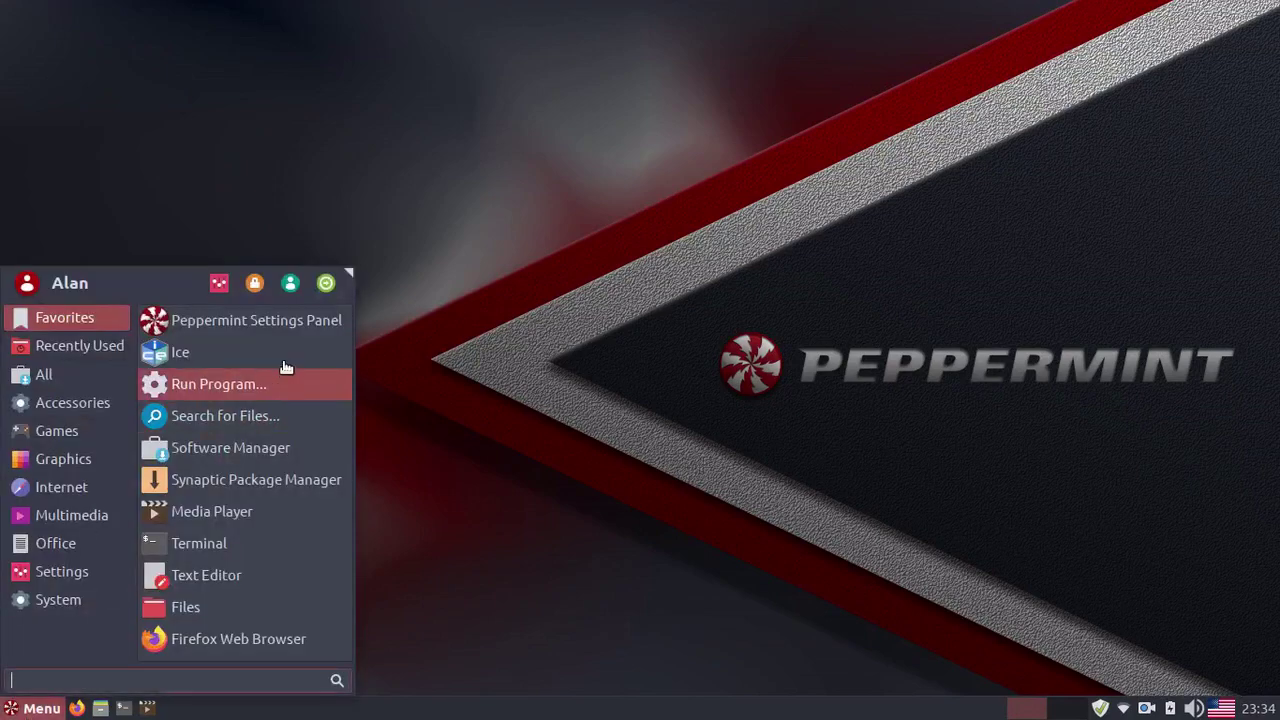
{"action": "left_click", "coordinate": [268, 332]}
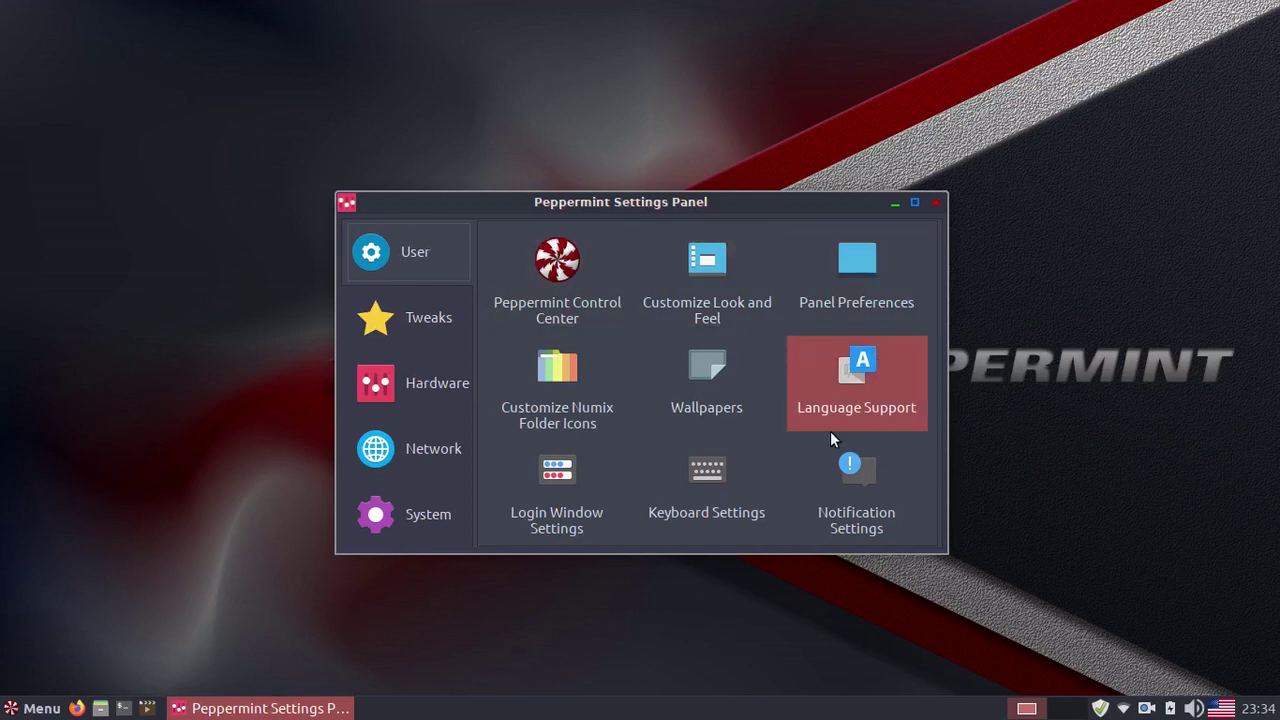
{"action": "left_click", "coordinate": [586, 285]}
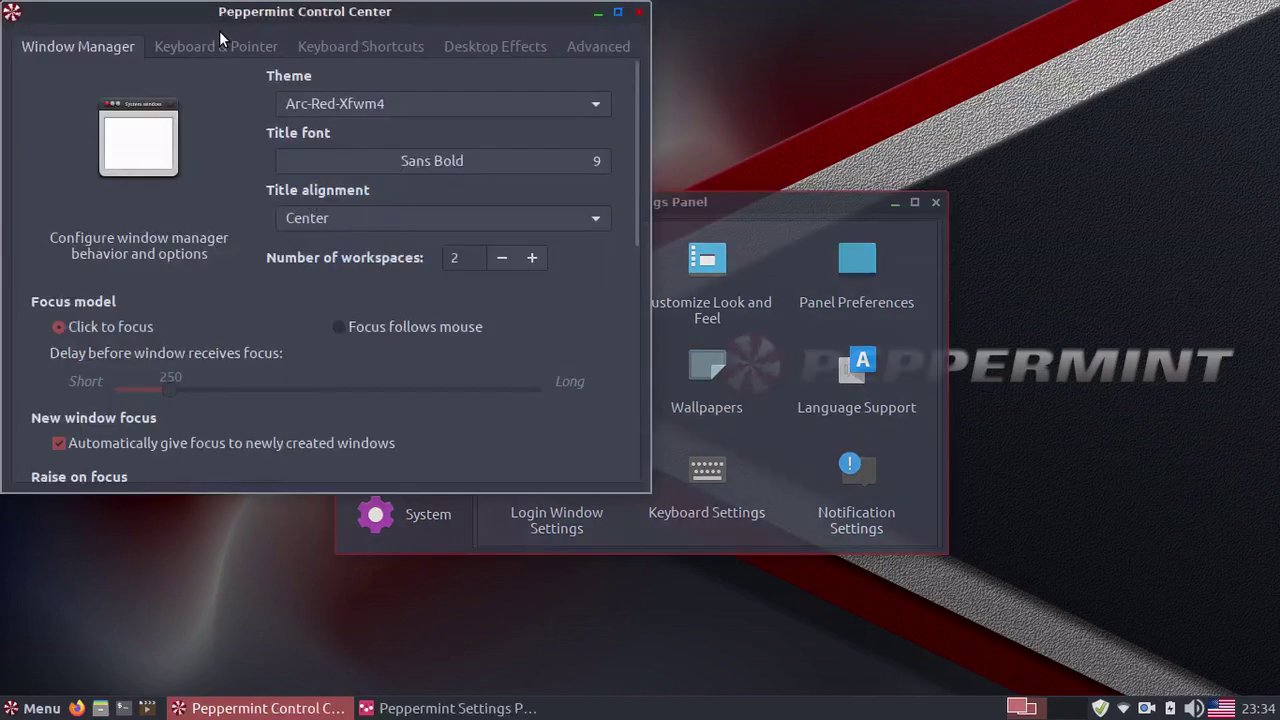
{"action": "left_click", "coordinate": [519, 46]}
{"action": "left_click", "coordinate": [64, 40]}
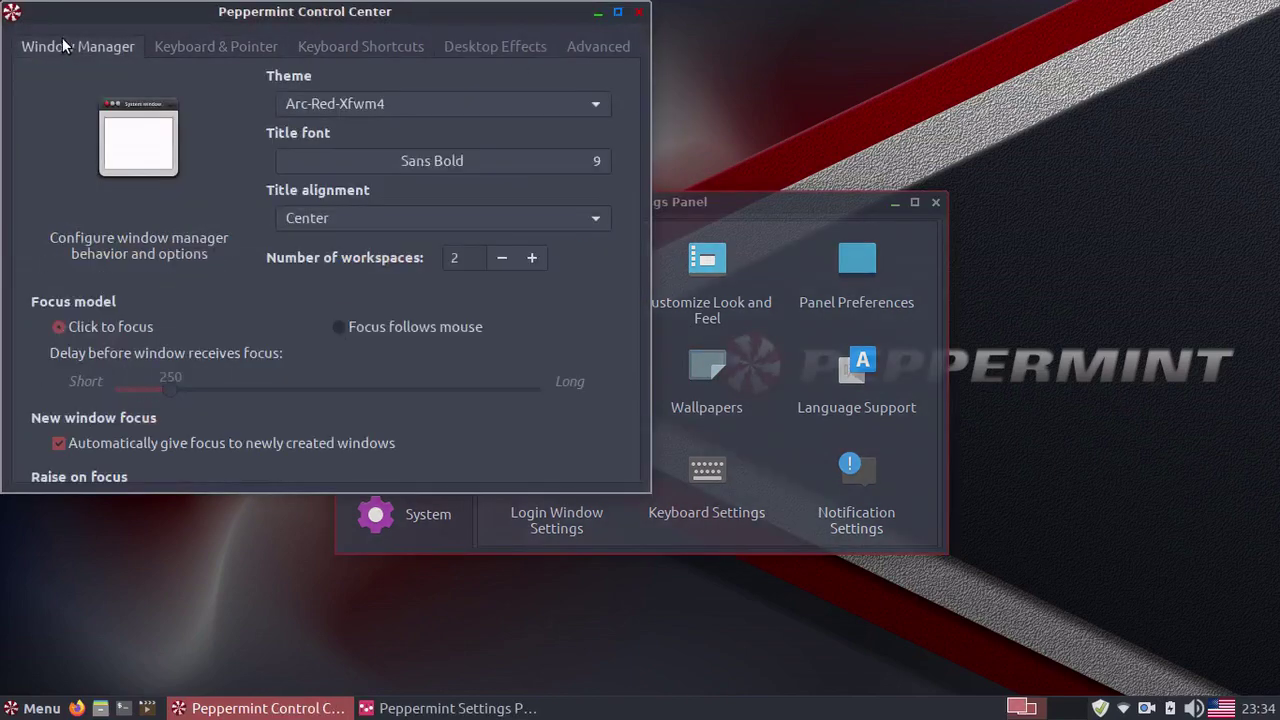
{"action": "left_click", "coordinate": [215, 46]}
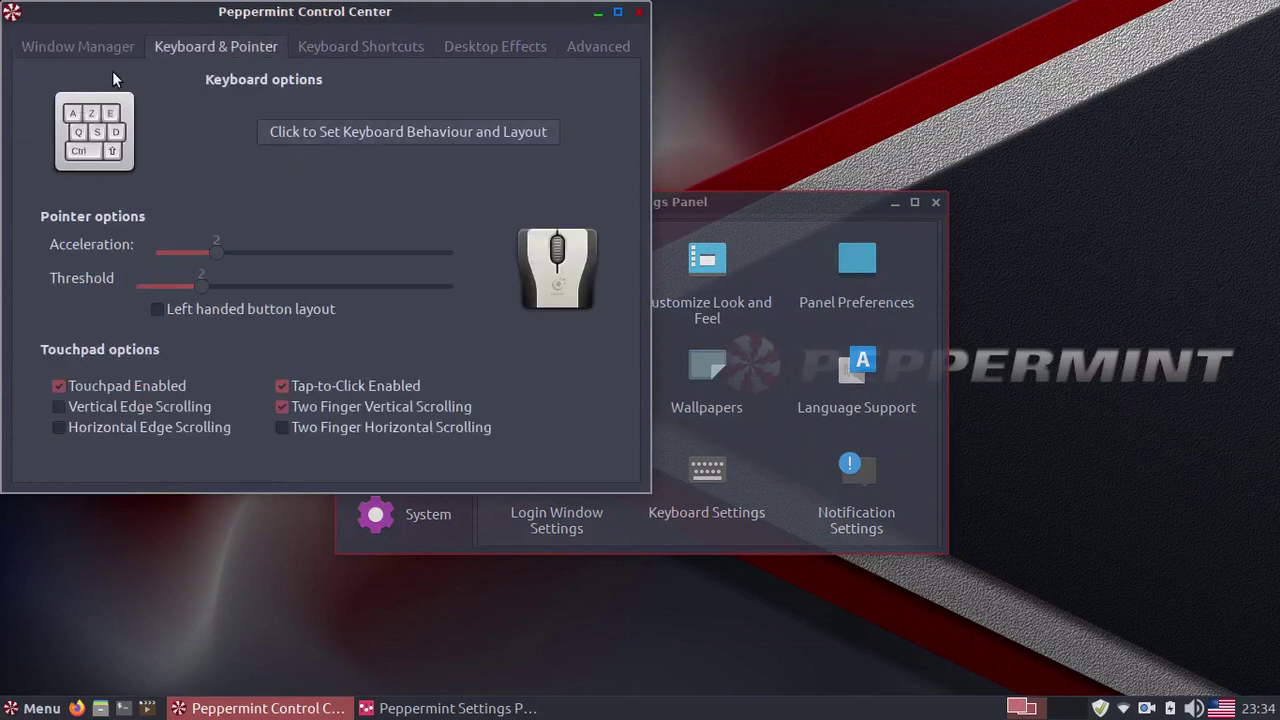
{"action": "left_click", "coordinate": [638, 12]}
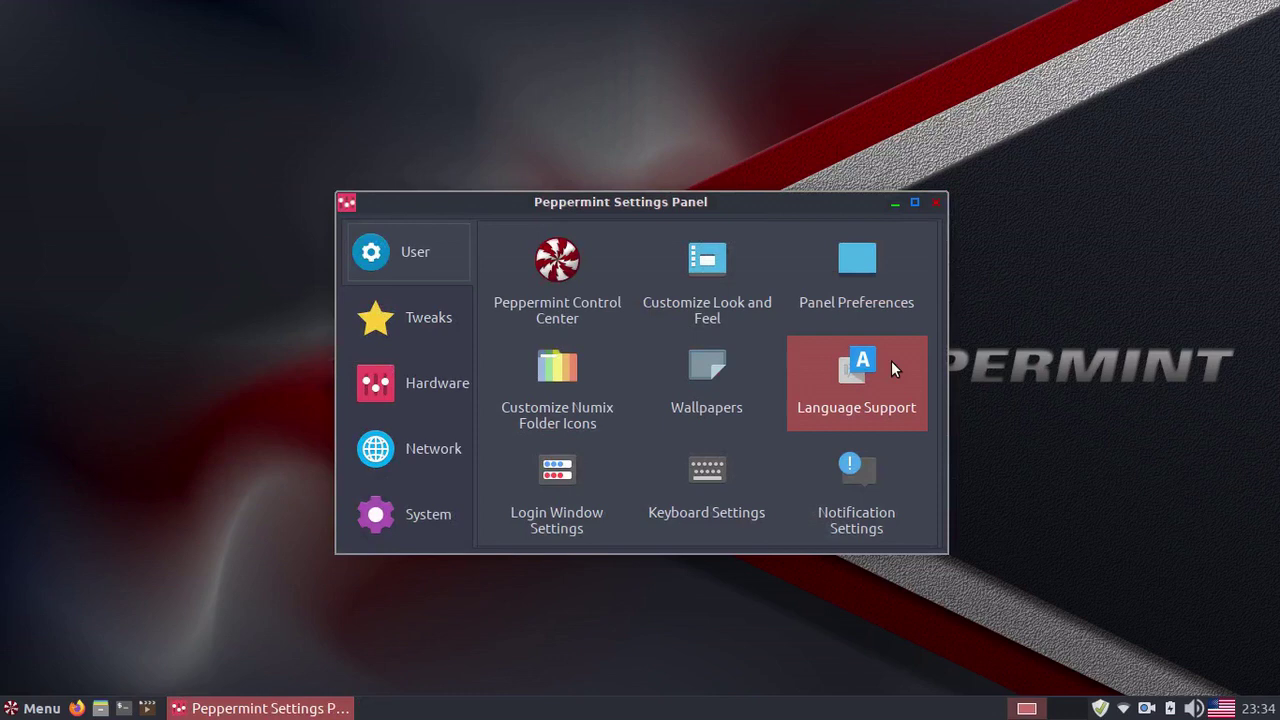
Step: Run the Advert Blocker from Tweaks, authenticating with the administrator password and confirming the service choice
{"action": "left_click", "coordinate": [378, 326]}
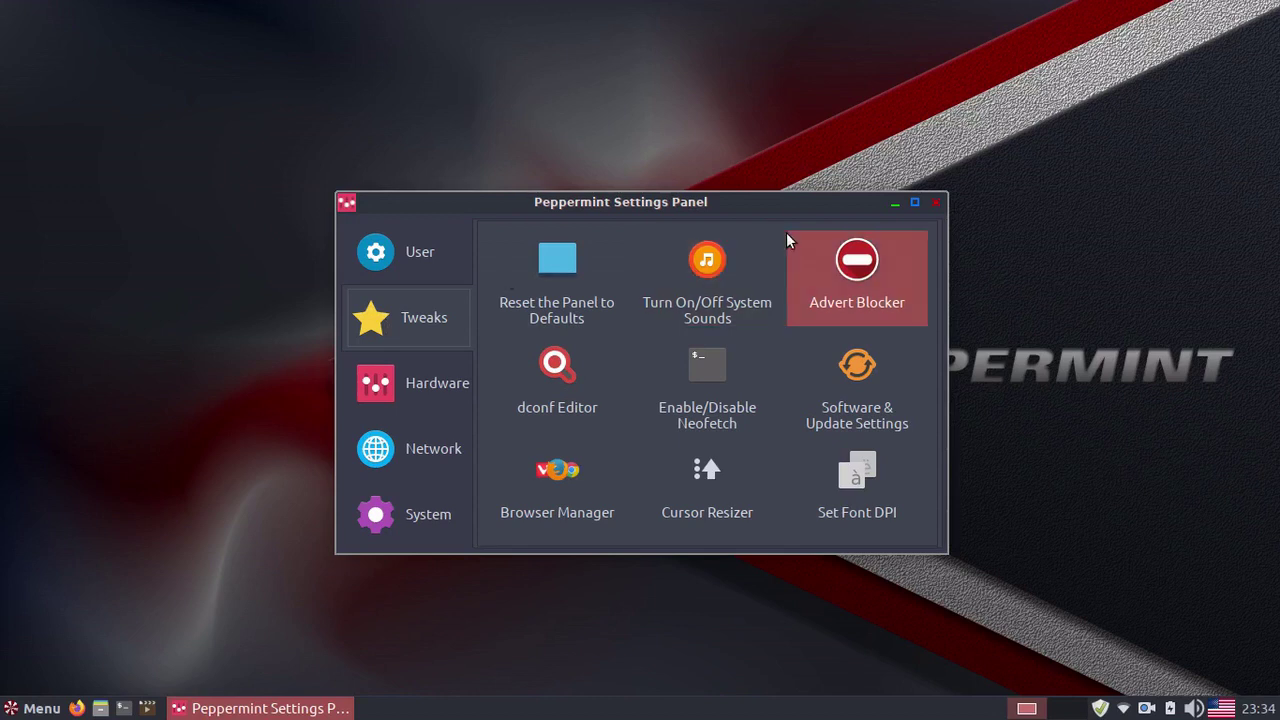
{"action": "left_click", "coordinate": [880, 258]}
{"action": "type", "text": "••••"}
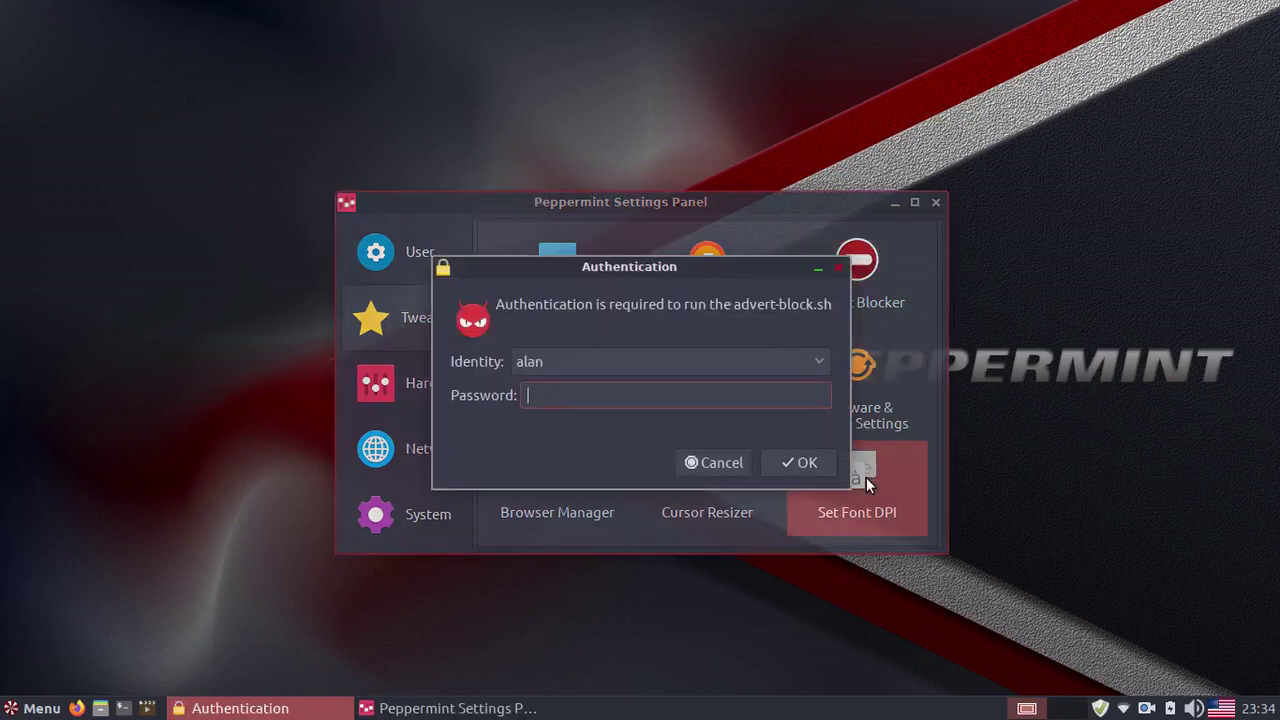
{"action": "type", "text": "•••••••••"}
{"action": "key", "text": "Return"}
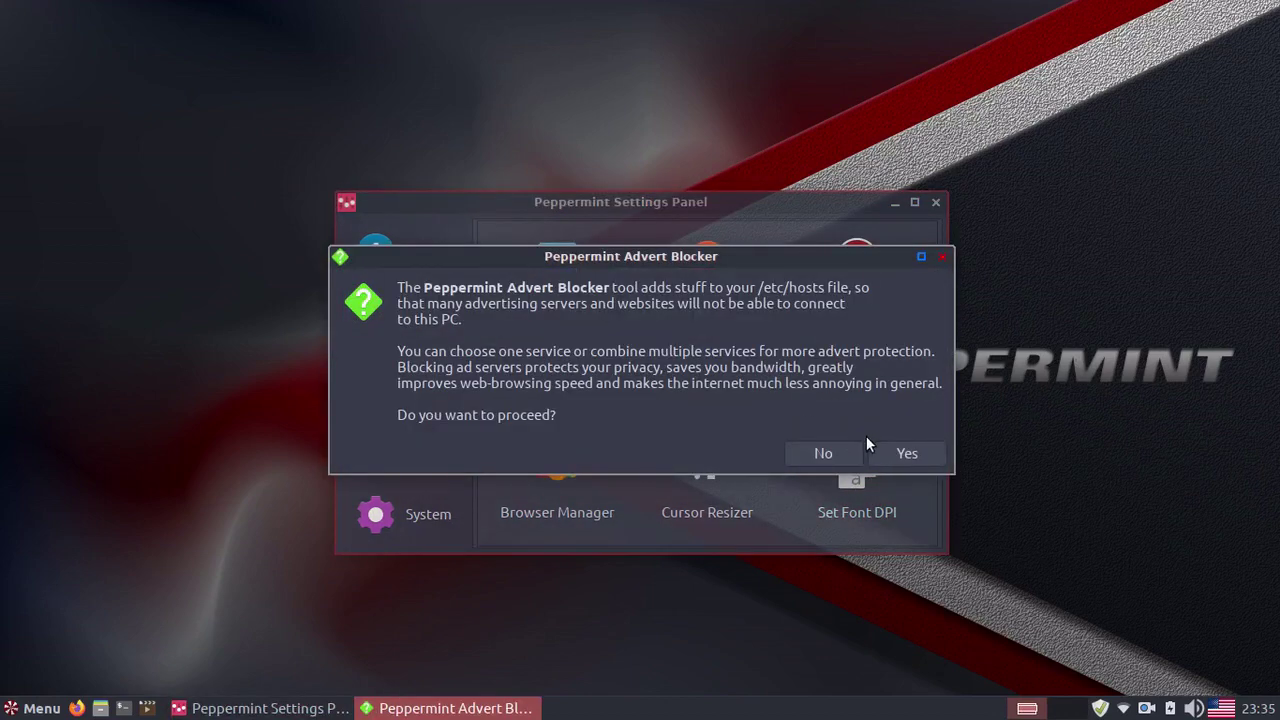
{"action": "left_click", "coordinate": [905, 453]}
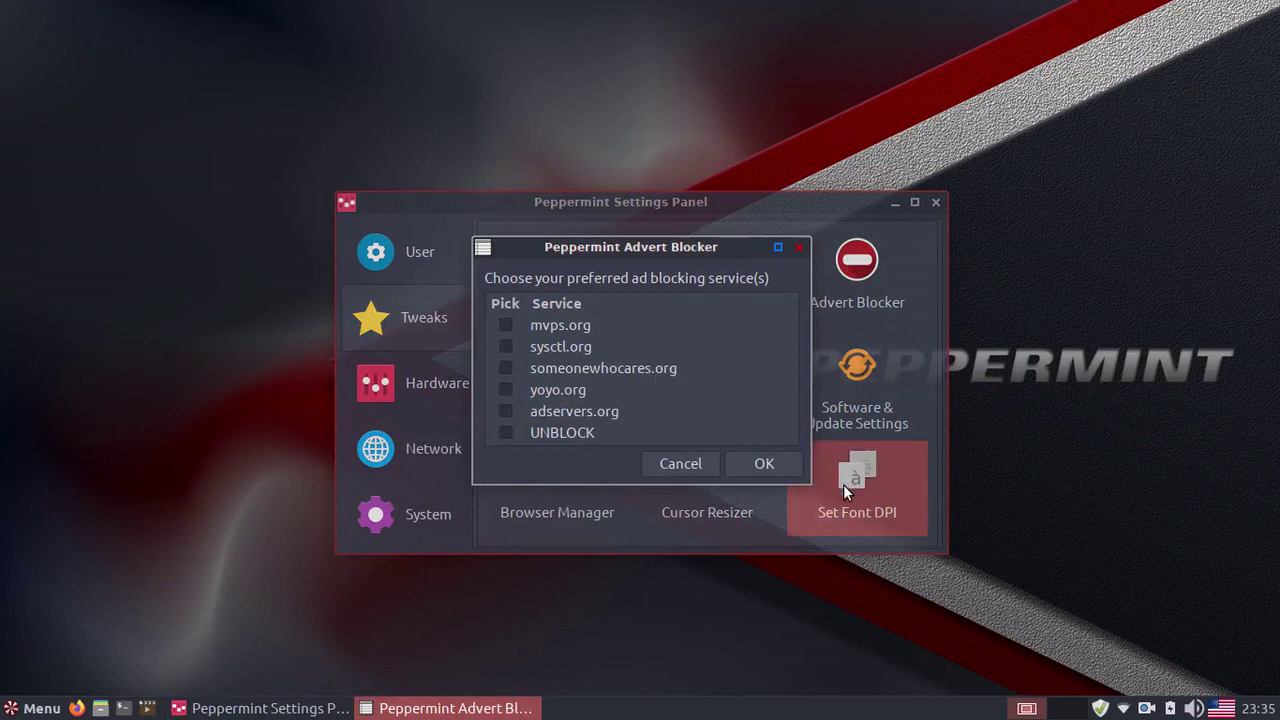
{"action": "left_click", "coordinate": [762, 466]}
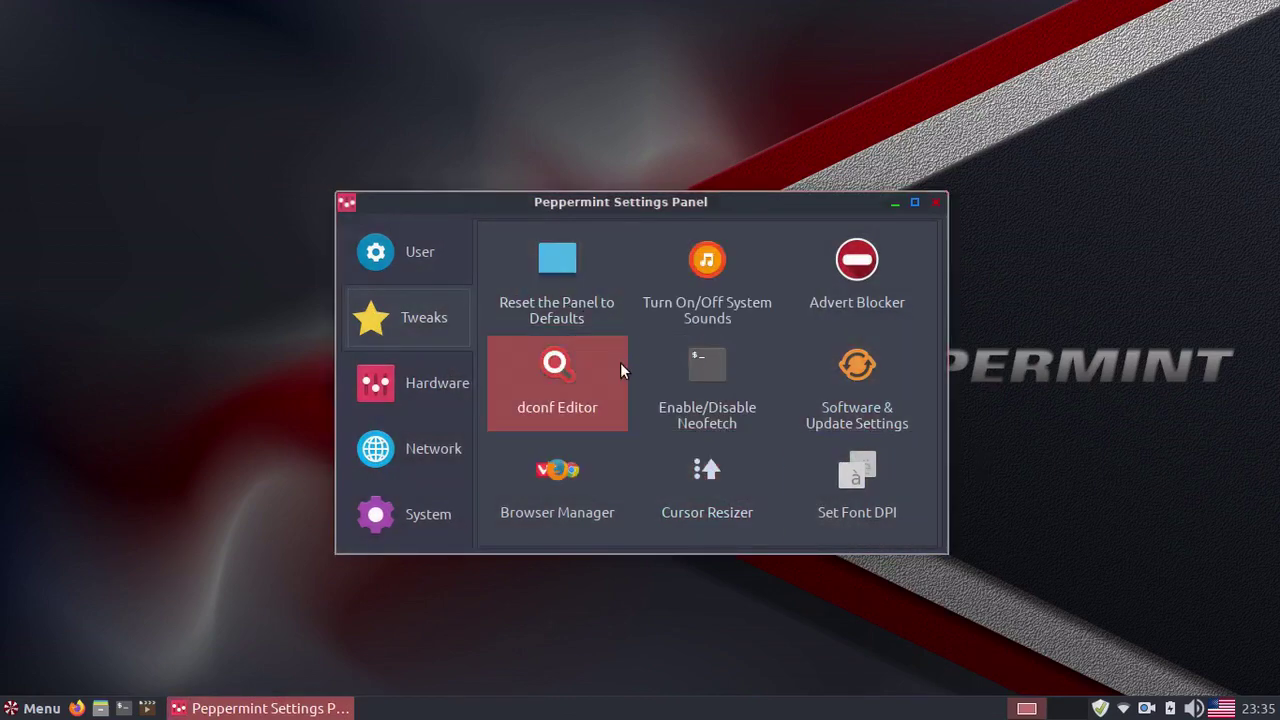
Step: Open the Web Browser Manager to see Firefox as the only browser, then close it
{"action": "left_click", "coordinate": [586, 461]}
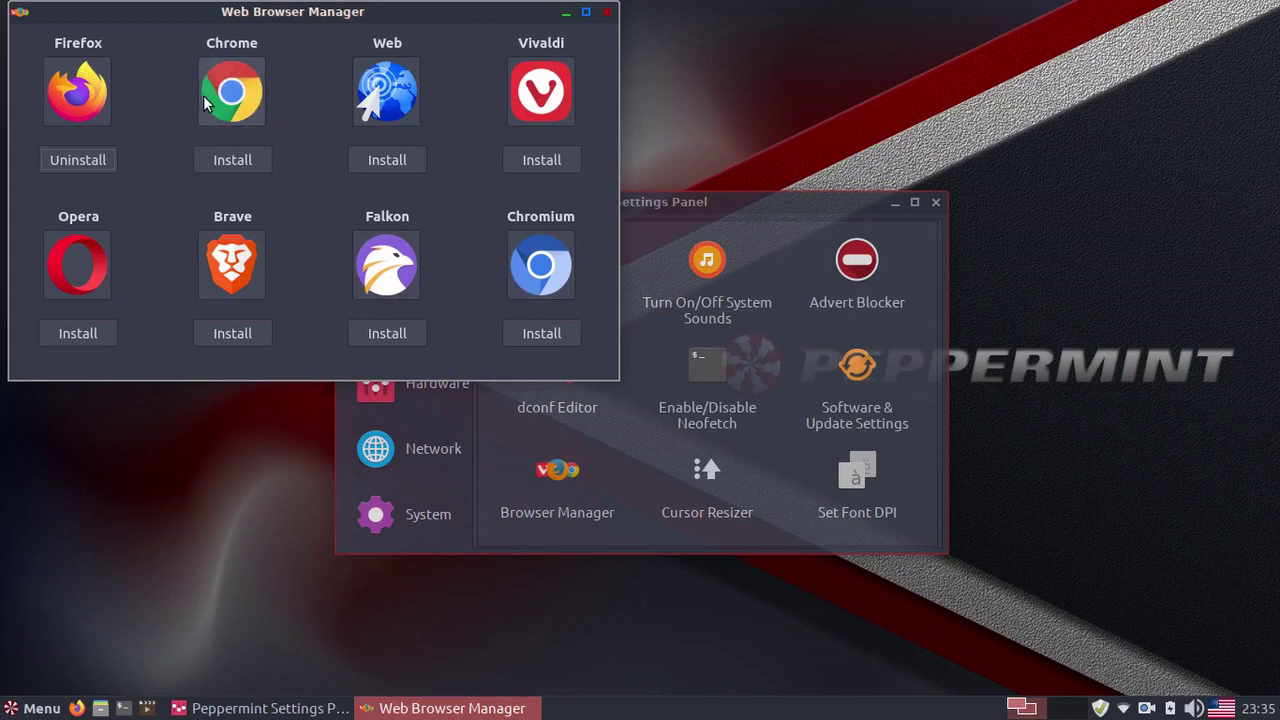
{"action": "left_click", "coordinate": [607, 12]}
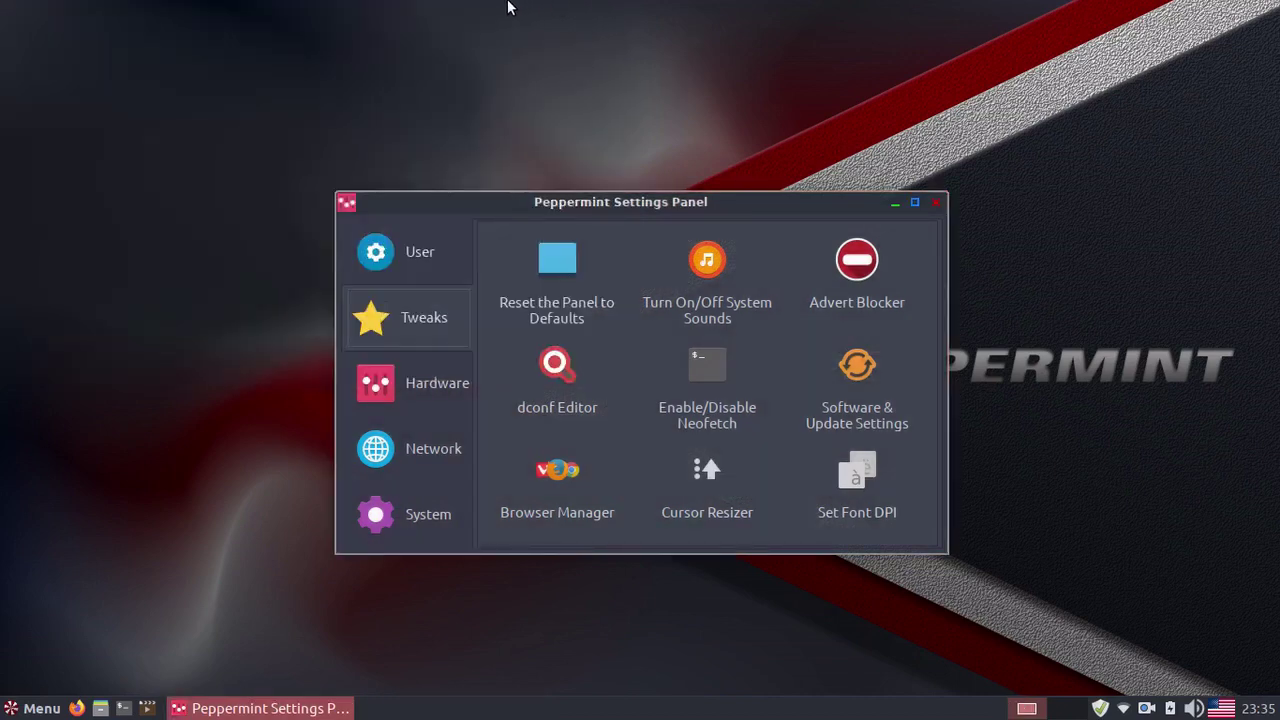
Step: Enable neofetch, view its Peppermint 10 summary in a new terminal, then close the terminal
{"action": "left_click", "coordinate": [706, 376]}
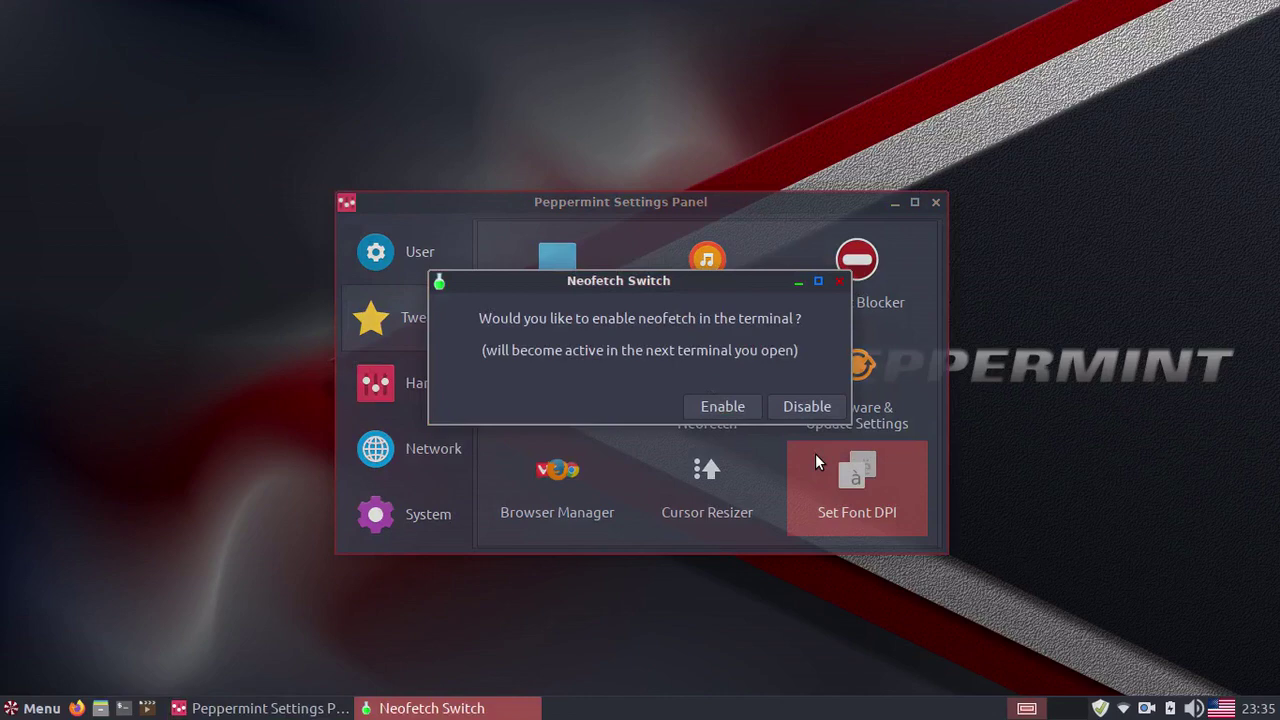
{"action": "left_click", "coordinate": [786, 410]}
{"action": "left_click", "coordinate": [681, 363]}
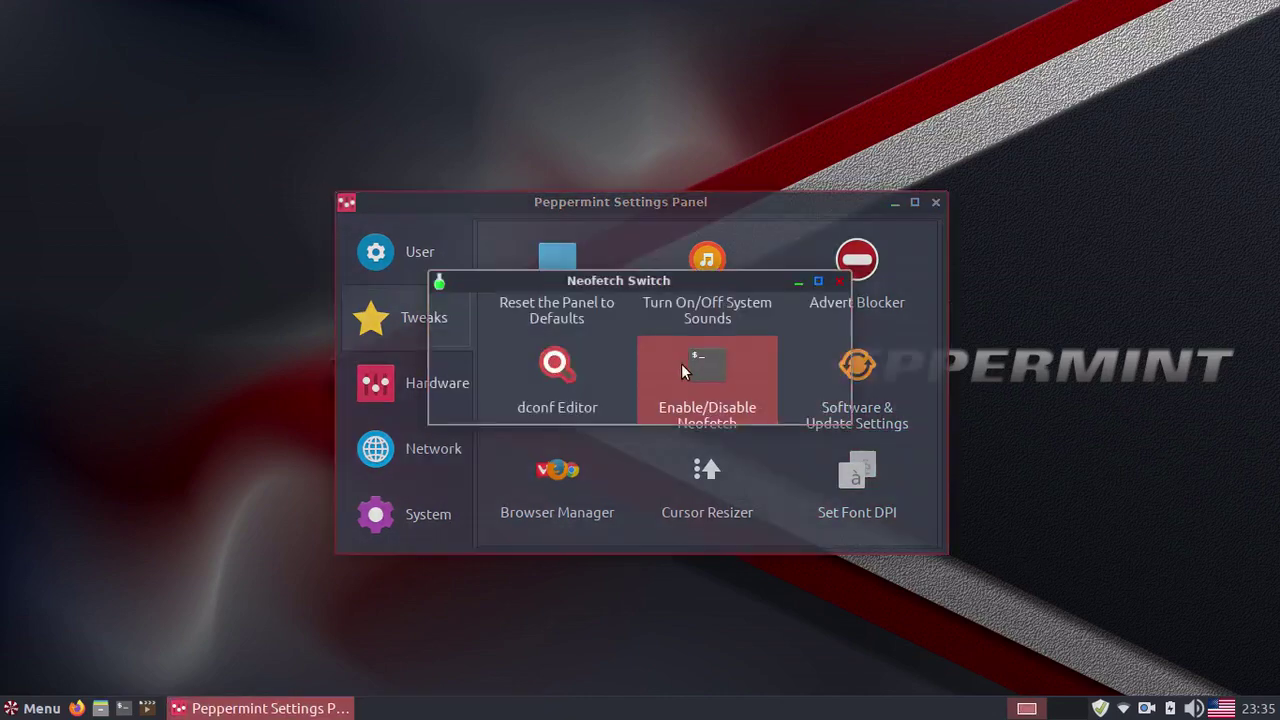
{"action": "left_click", "coordinate": [705, 406]}
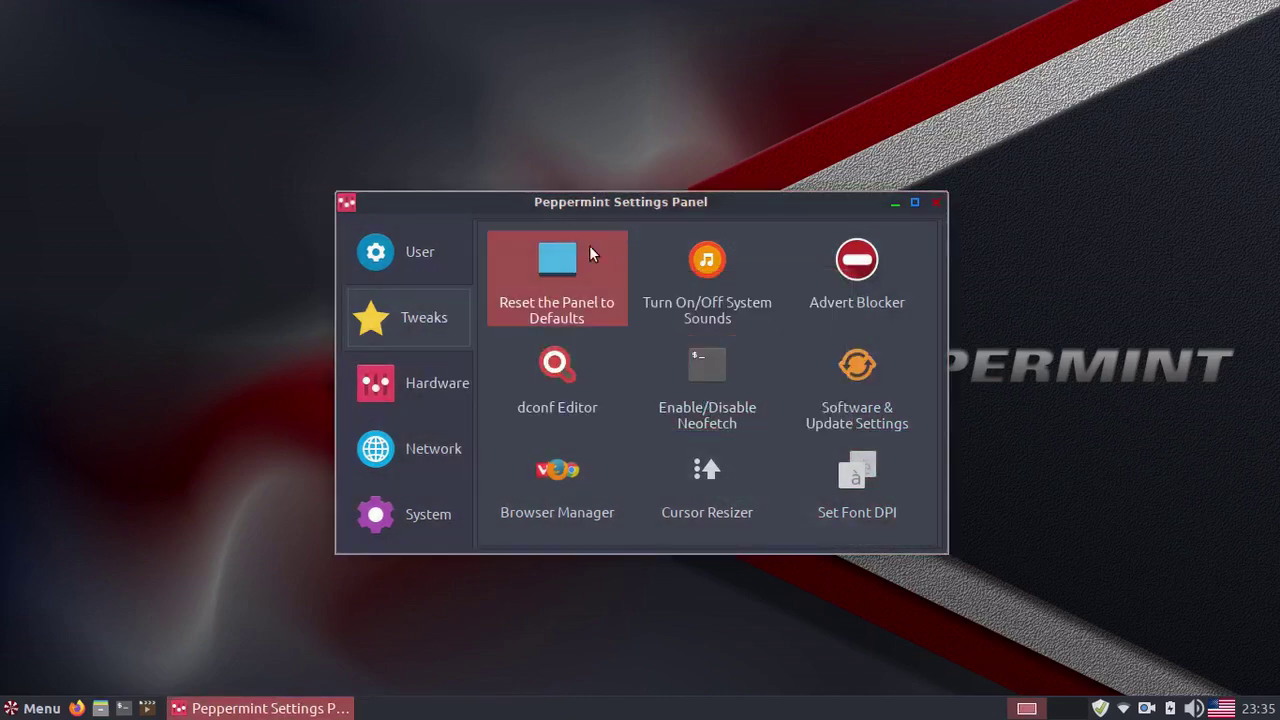
{"action": "left_click", "coordinate": [125, 712]}
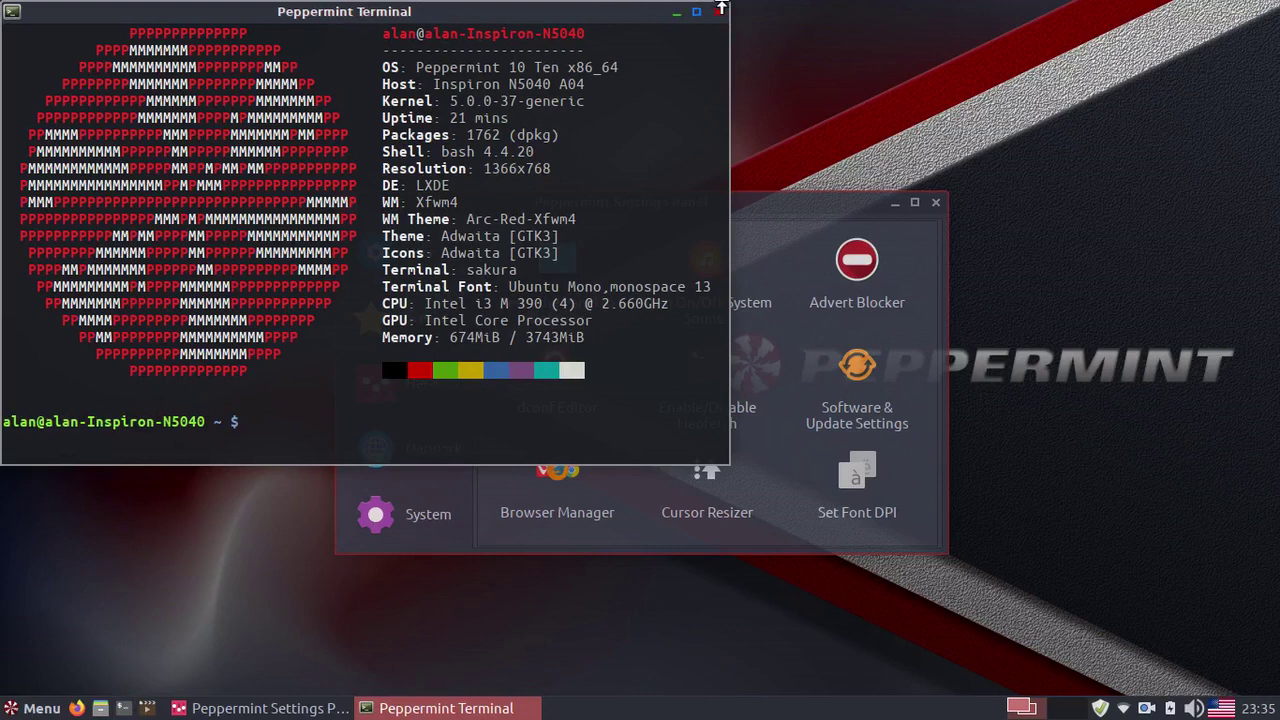
{"action": "left_click", "coordinate": [717, 11]}
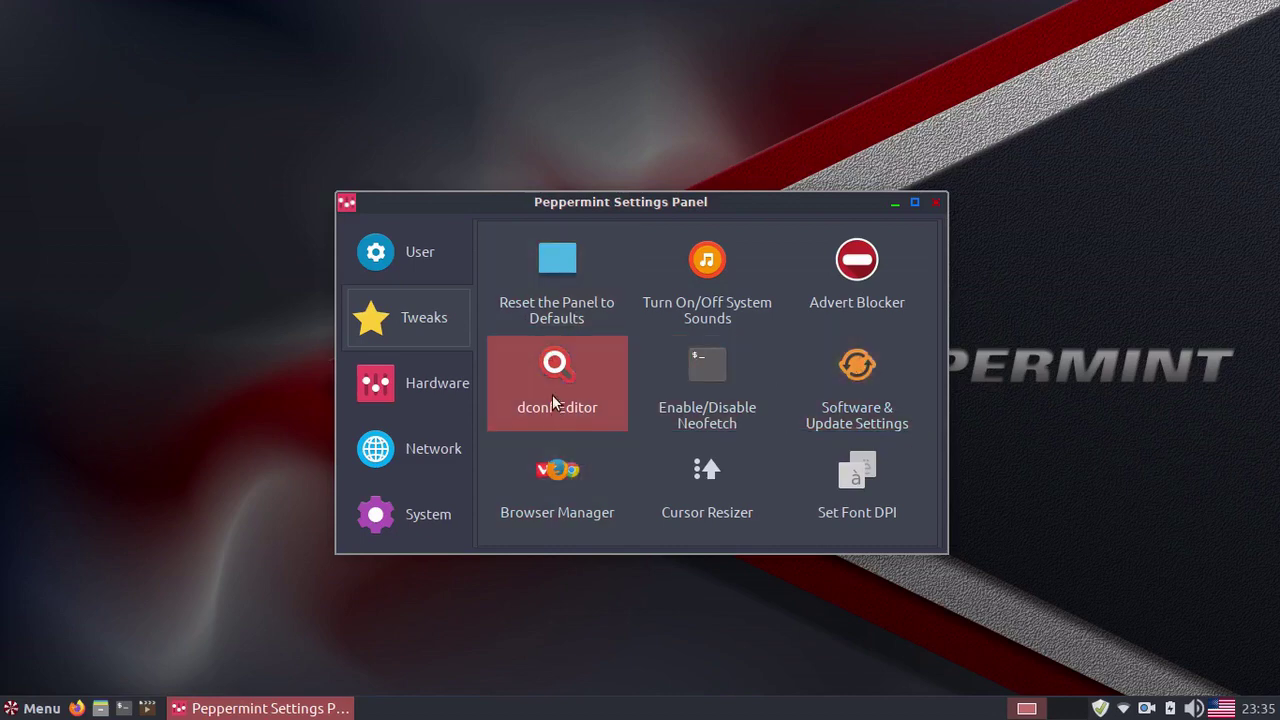
{"action": "left_click", "coordinate": [600, 358]}
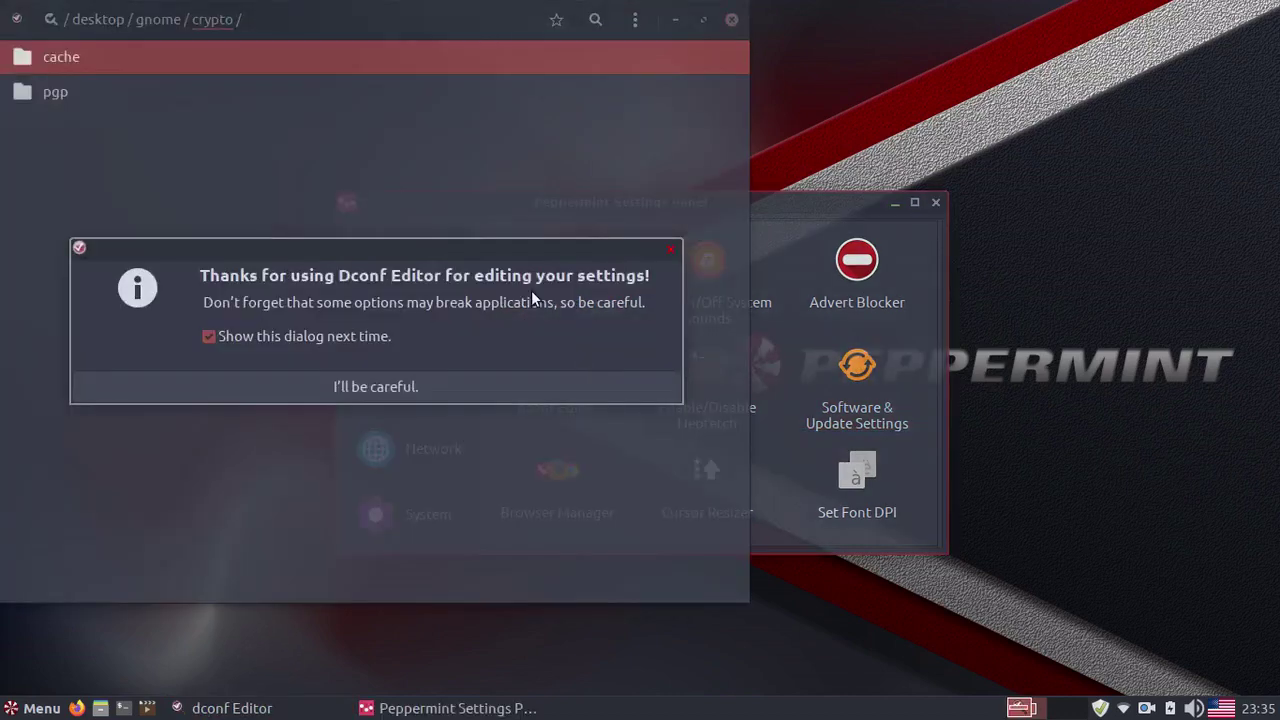
{"action": "left_click", "coordinate": [466, 390]}
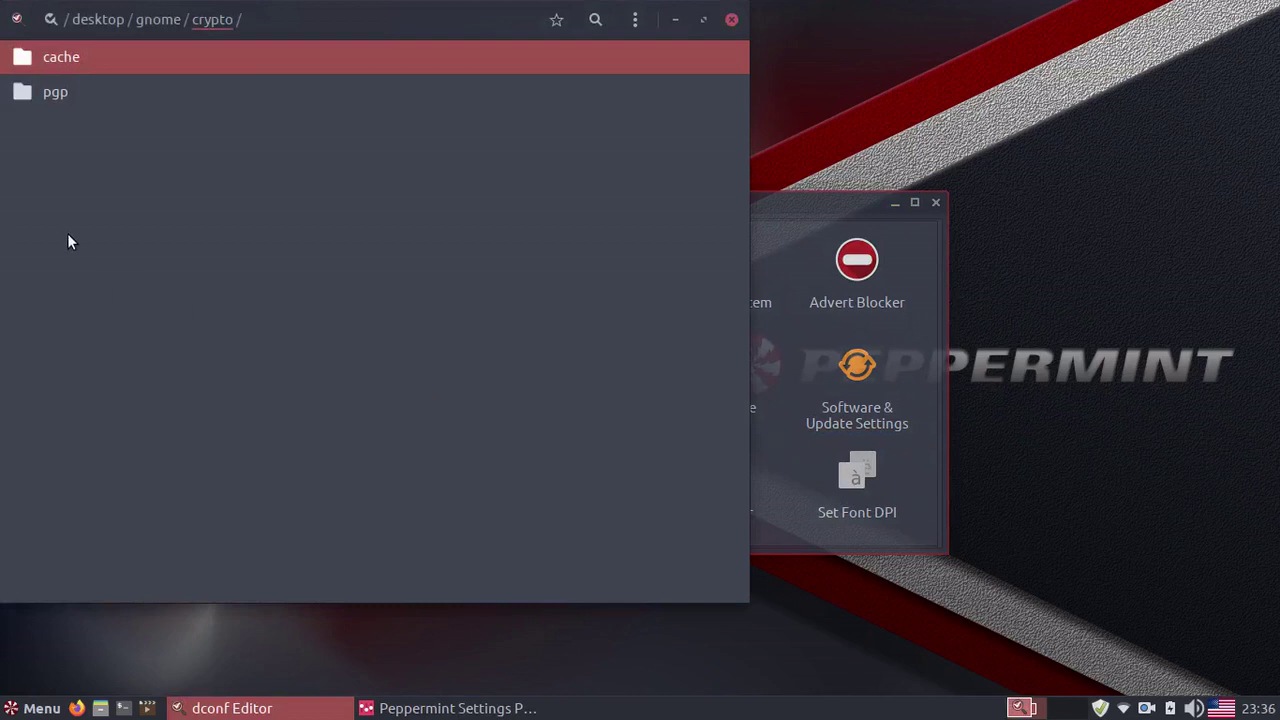
{"action": "left_click", "coordinate": [178, 23]}
{"action": "left_click", "coordinate": [107, 34]}
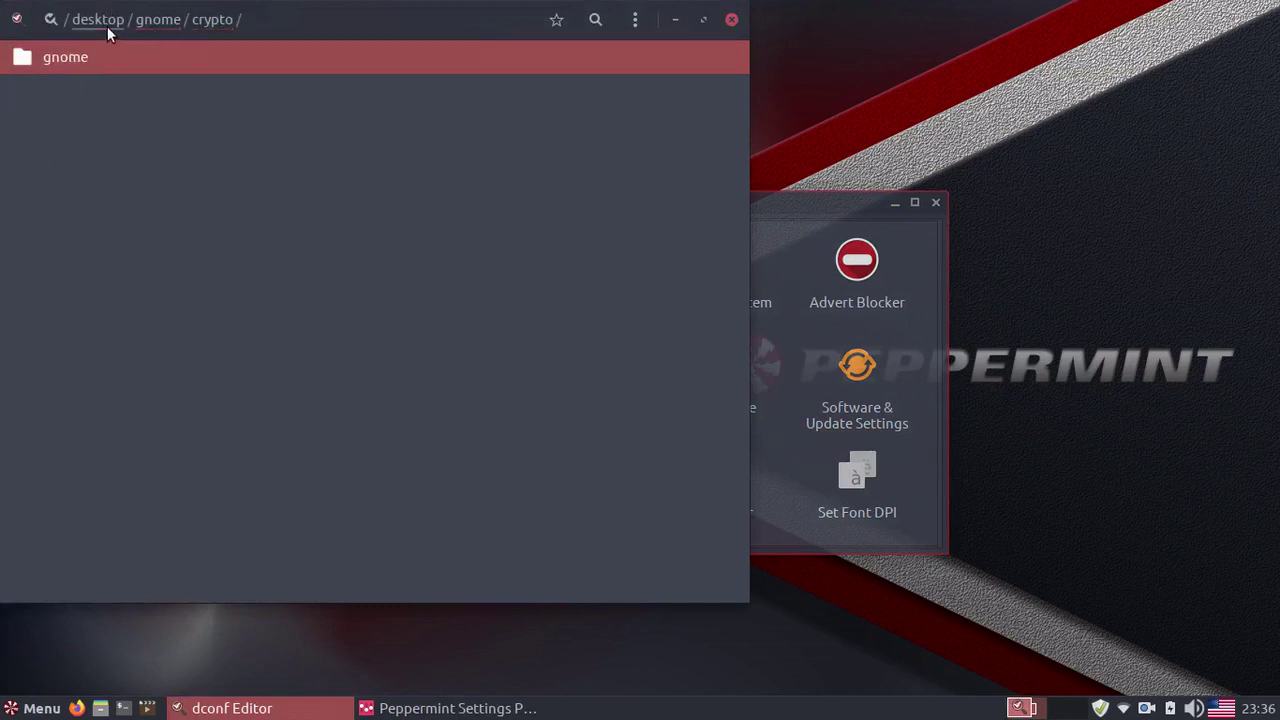
{"action": "left_click", "coordinate": [166, 24]}
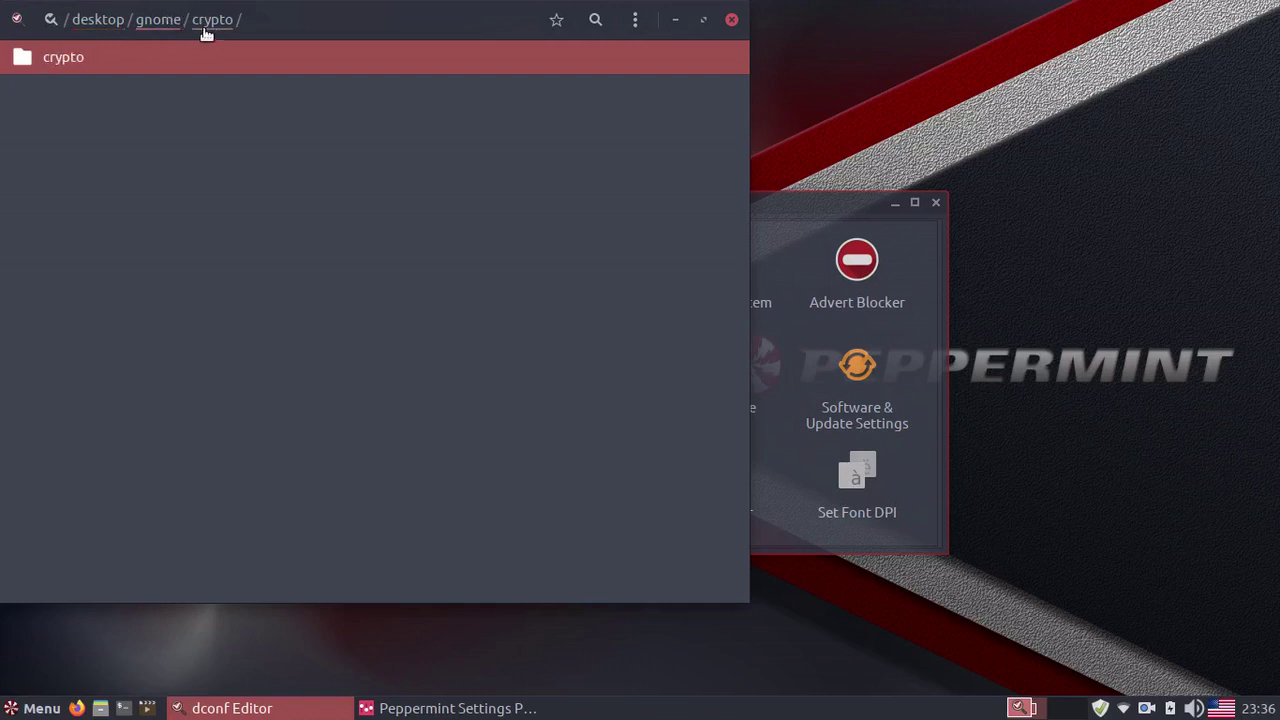
{"action": "left_click", "coordinate": [208, 26]}
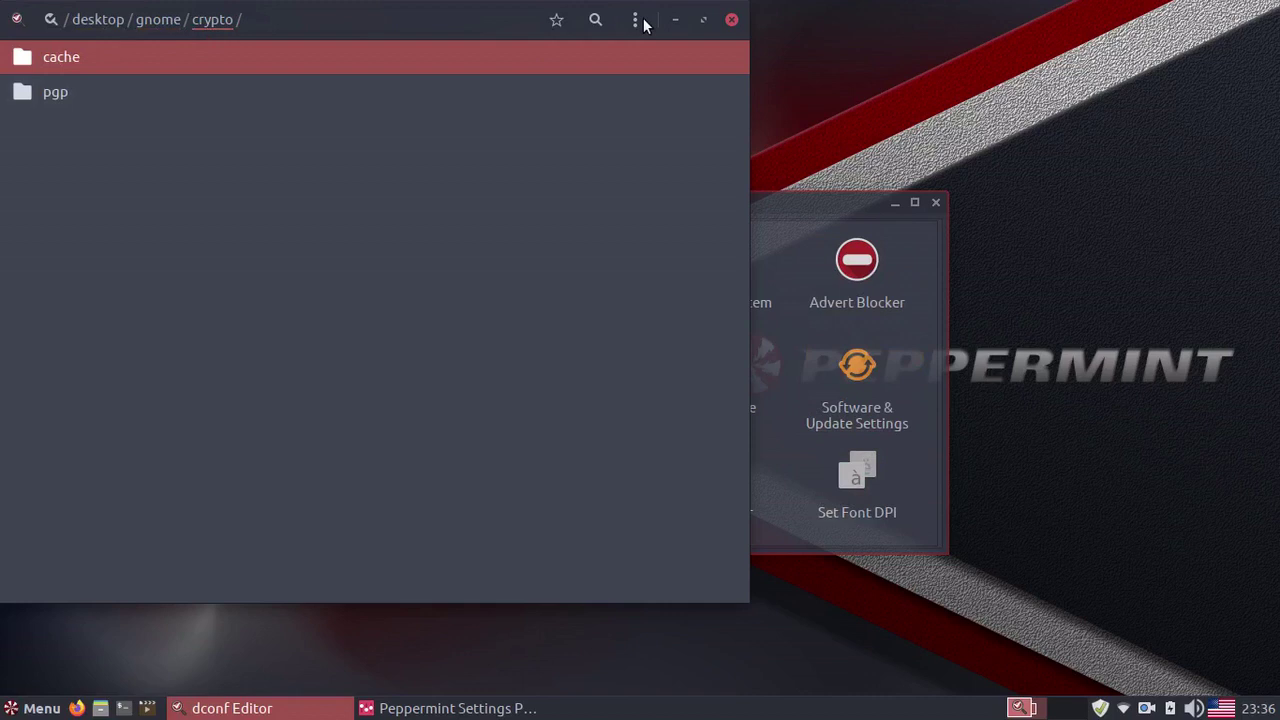
{"action": "left_click", "coordinate": [732, 20]}
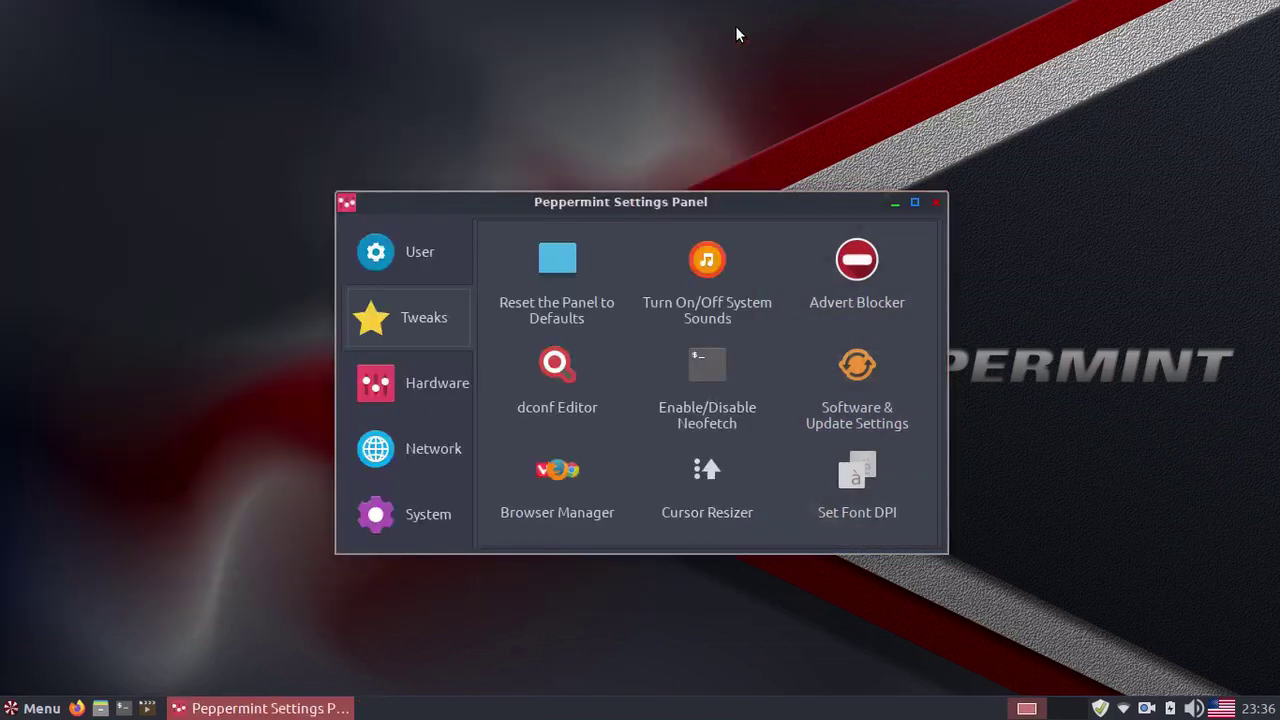
Step: Browse the Hardware, Network and System pages of the Settings Panel
{"action": "left_click", "coordinate": [389, 390]}
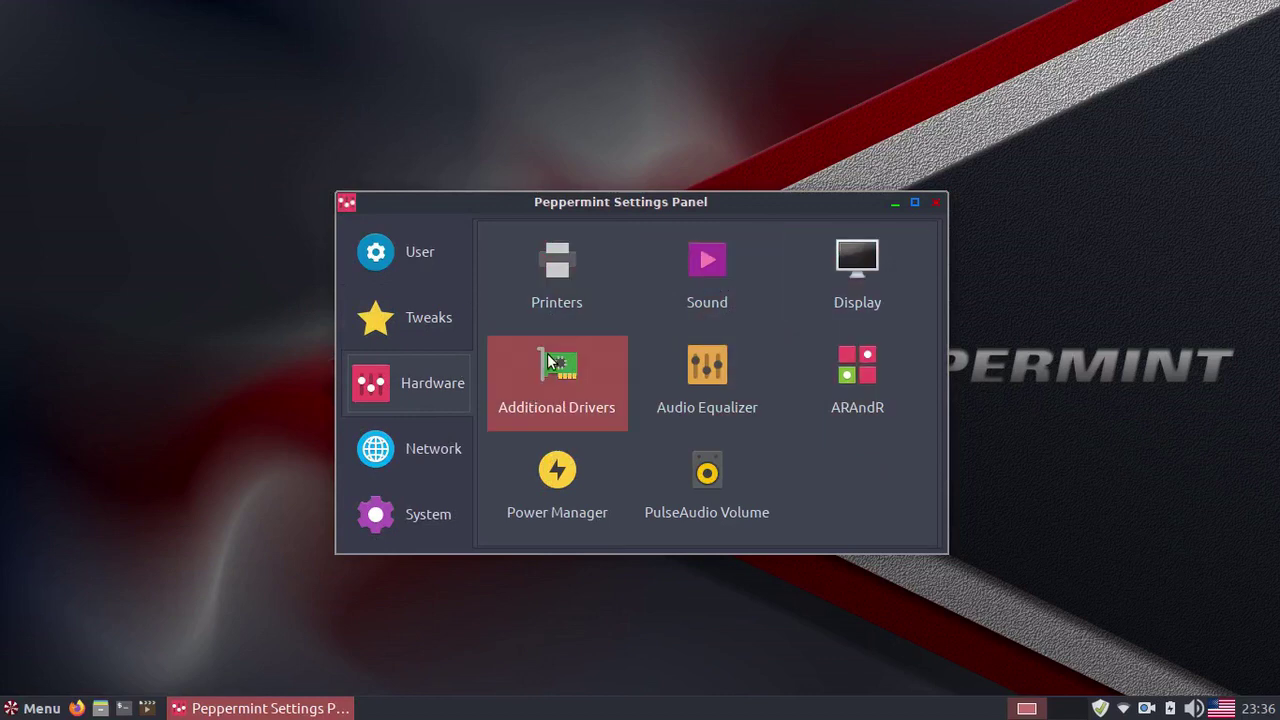
{"action": "left_click", "coordinate": [435, 449]}
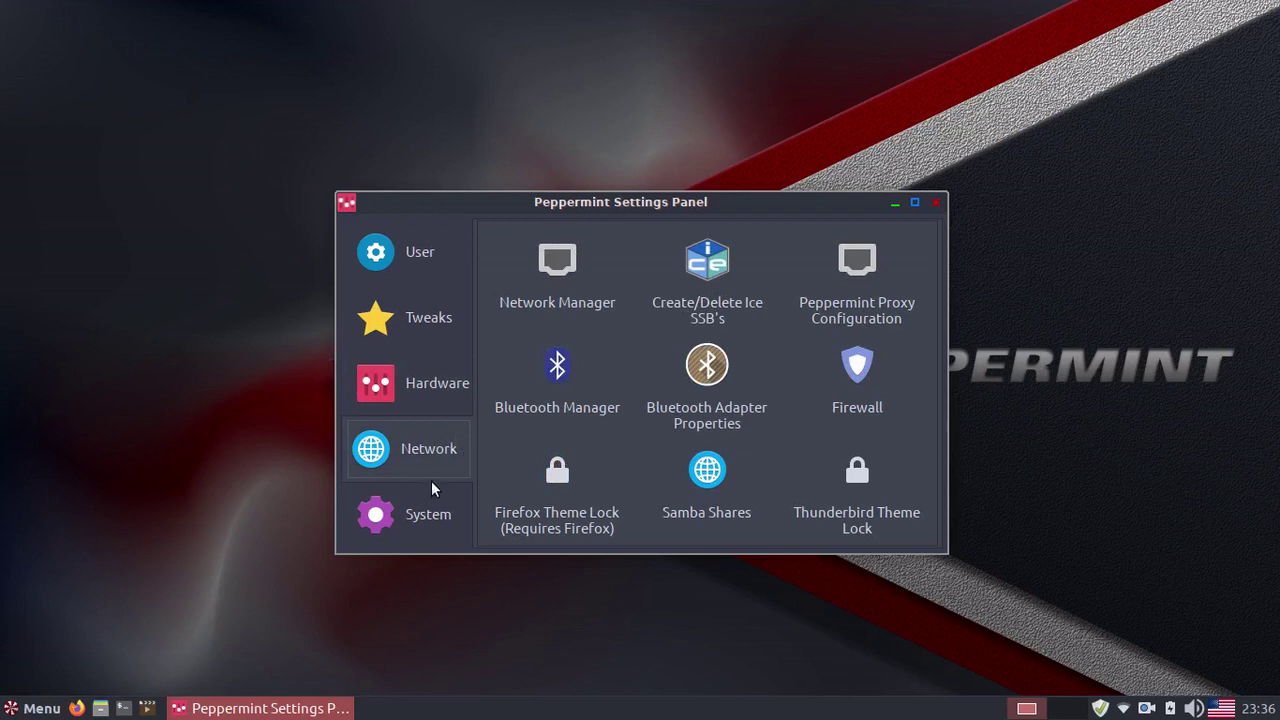
{"action": "left_click", "coordinate": [420, 535]}
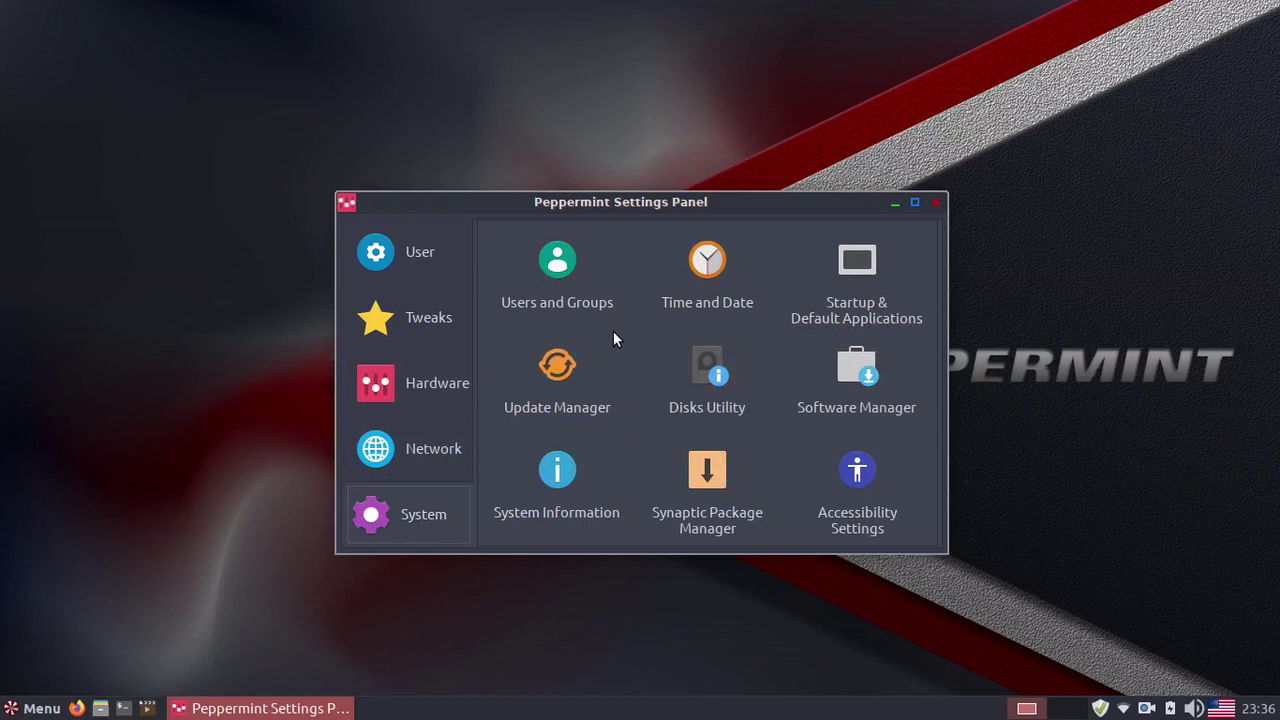
Step: Launch Synaptic Package Manager after authenticating with the account password, then close it
{"action": "left_click", "coordinate": [752, 482]}
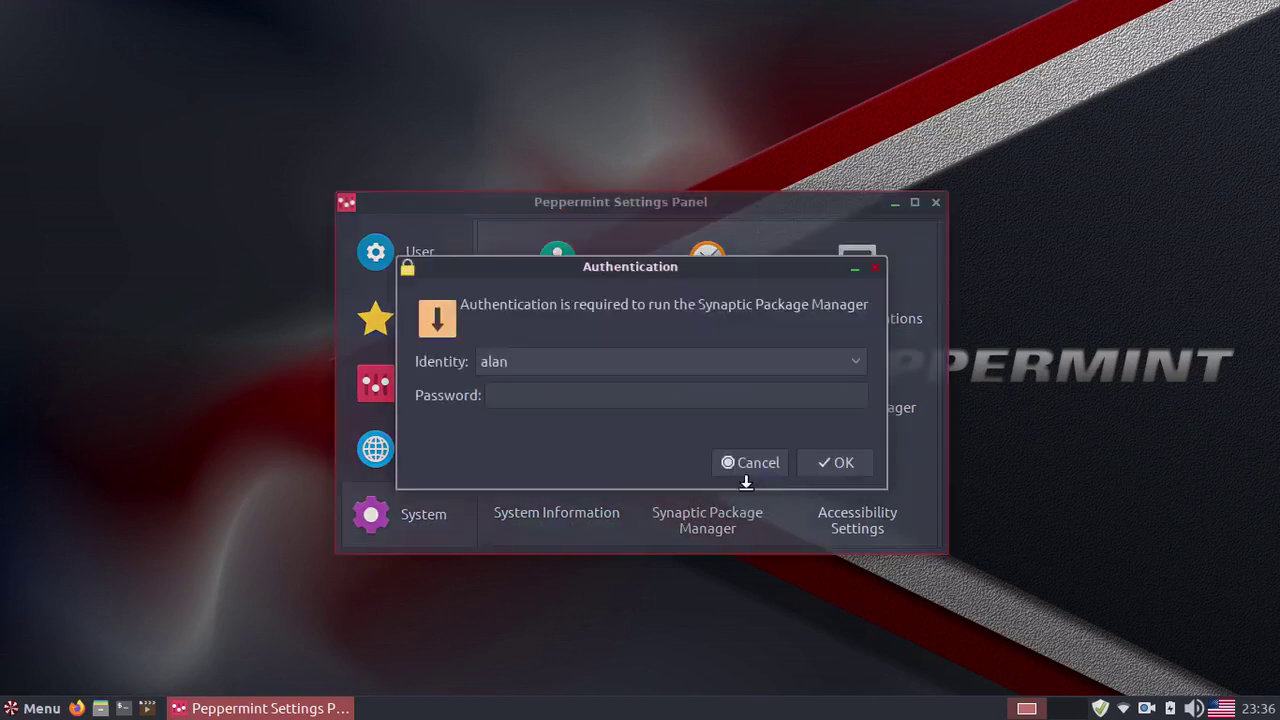
{"action": "type", "text": "*******"}
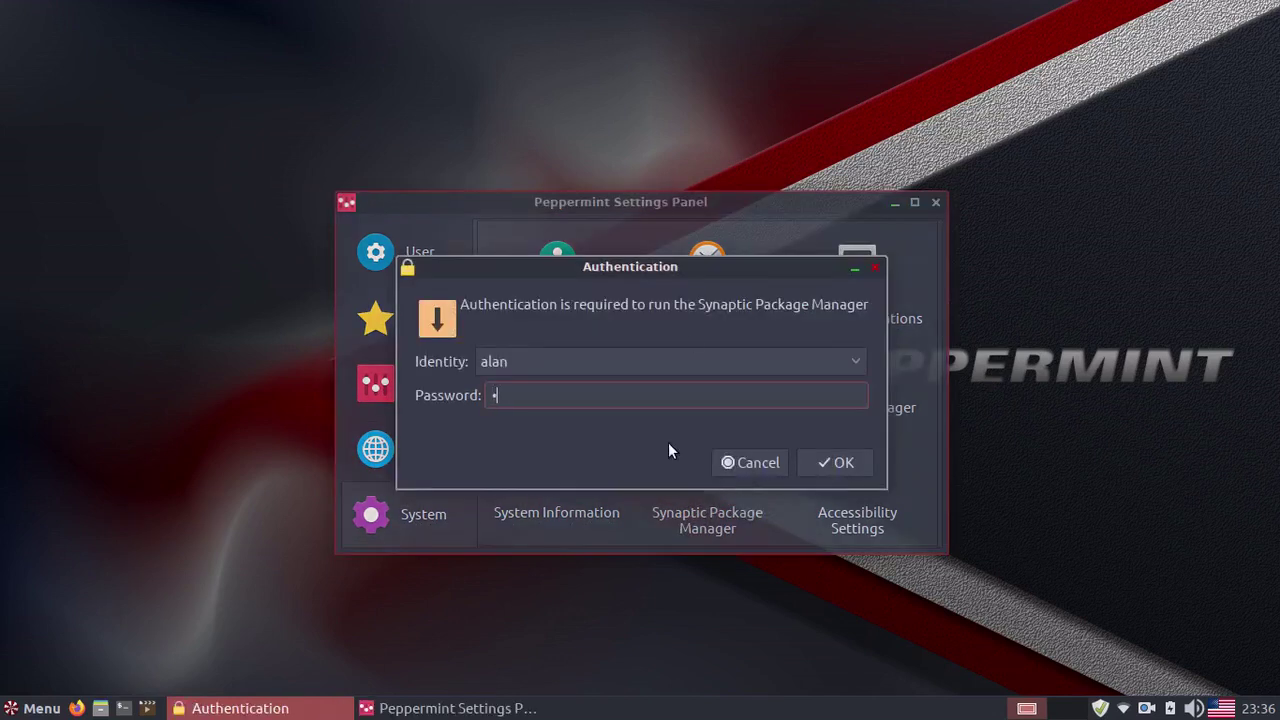
{"action": "type", "text": "*******"}
{"action": "key", "text": "Return"}
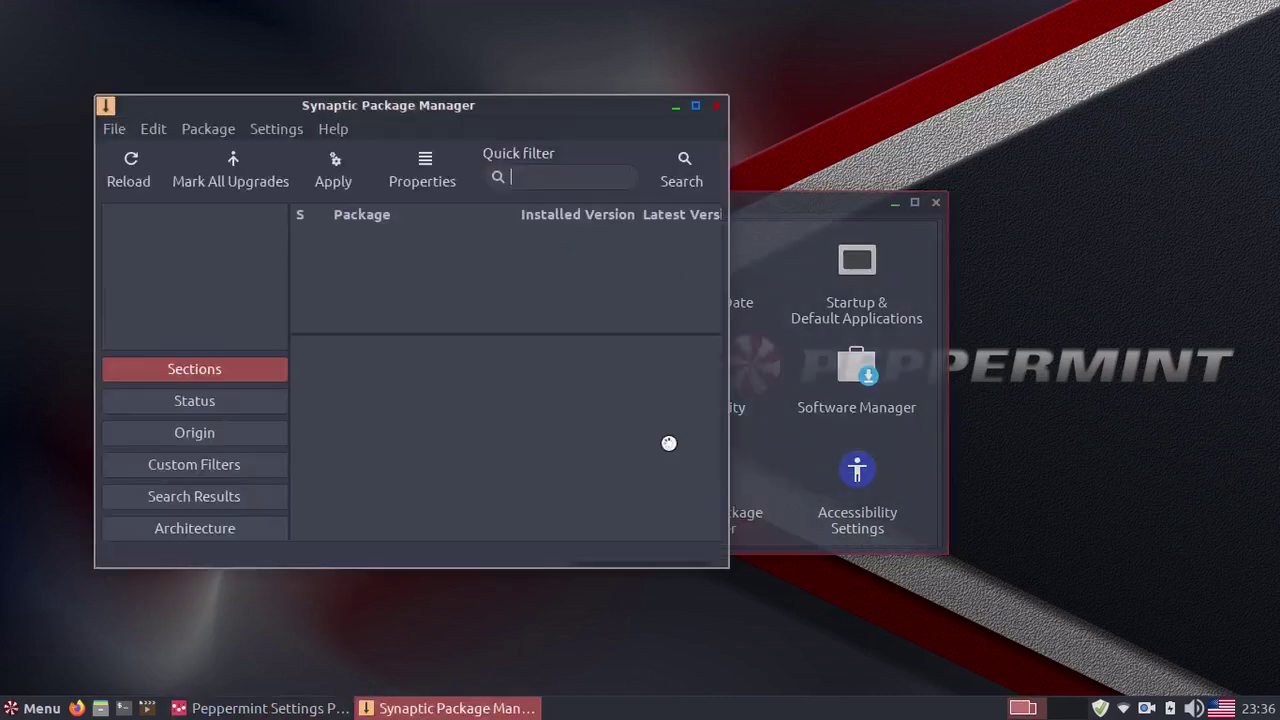
{"action": "left_click", "coordinate": [720, 106]}
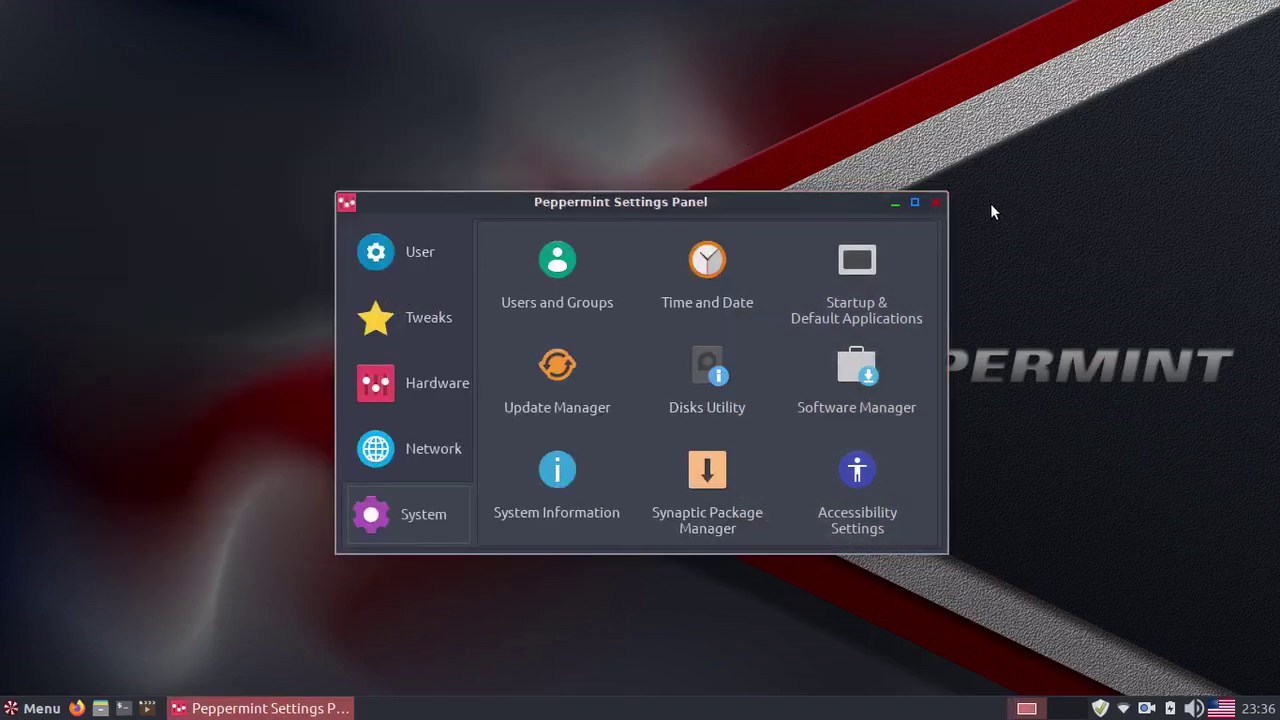
Step: Close the Settings Panel, then open and close a Nemo Home folder window
{"action": "left_click", "coordinate": [935, 202]}
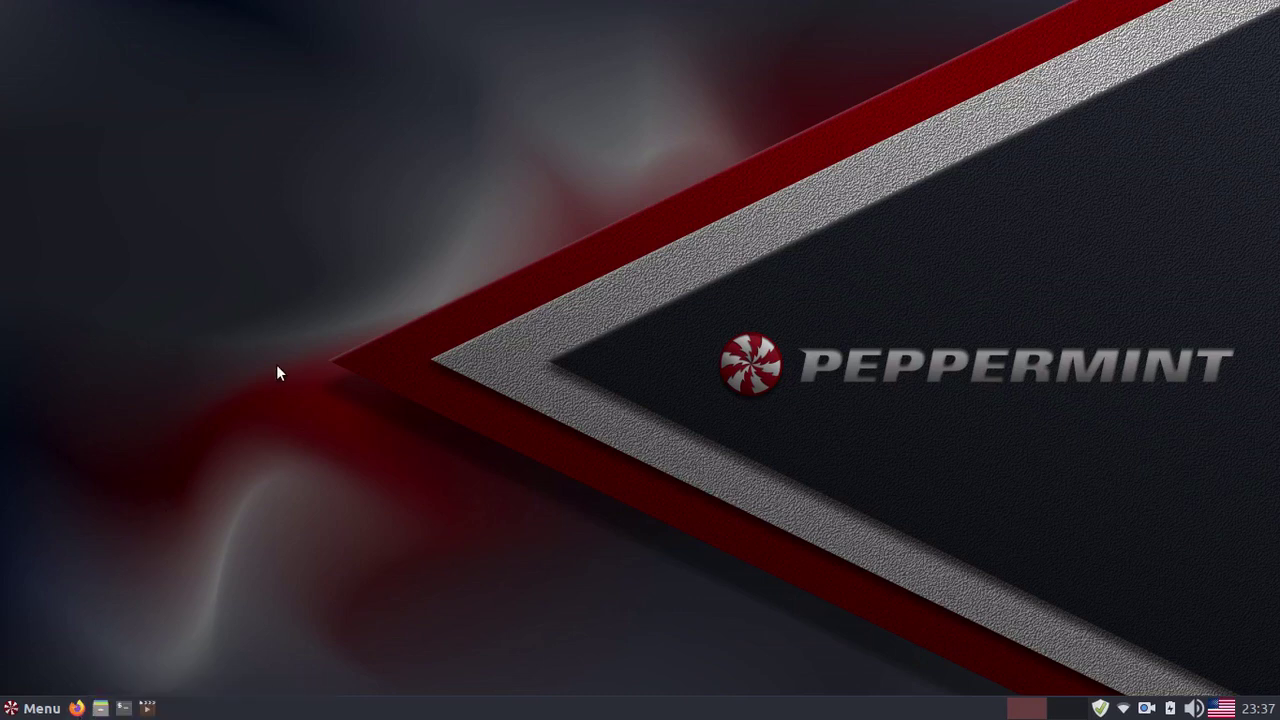
{"action": "left_click", "coordinate": [100, 708]}
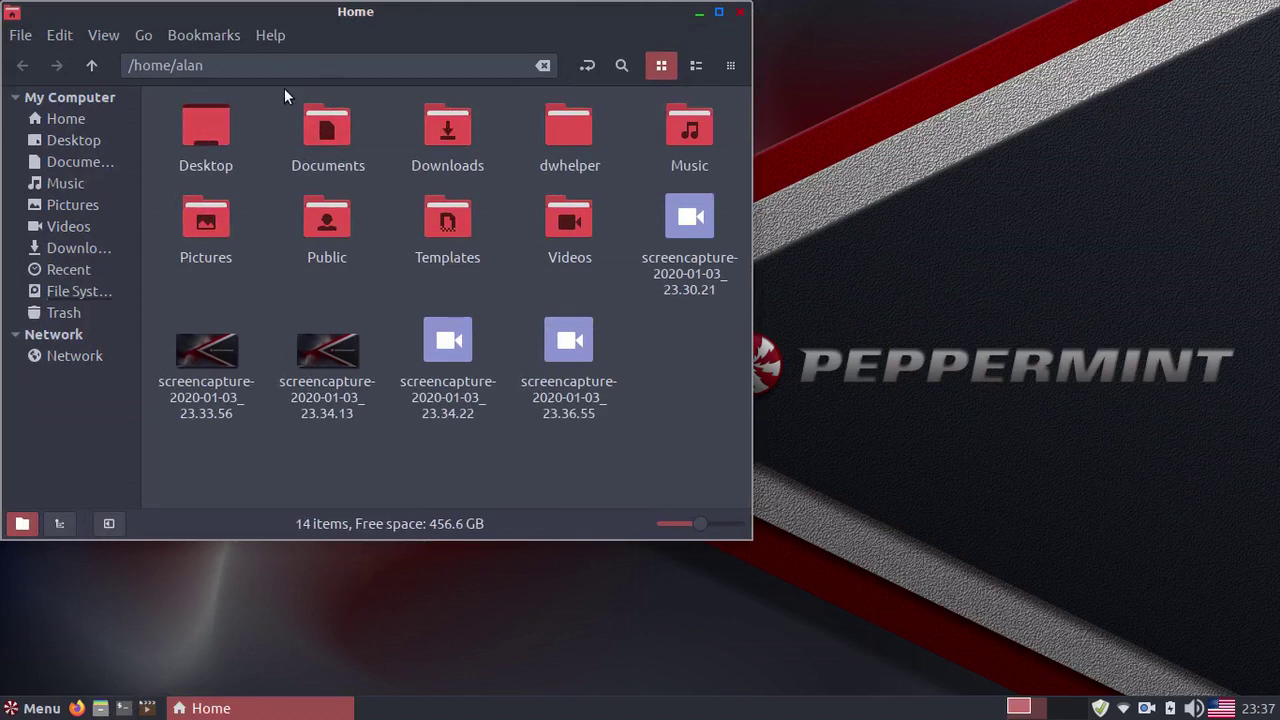
{"action": "left_click", "coordinate": [740, 11]}
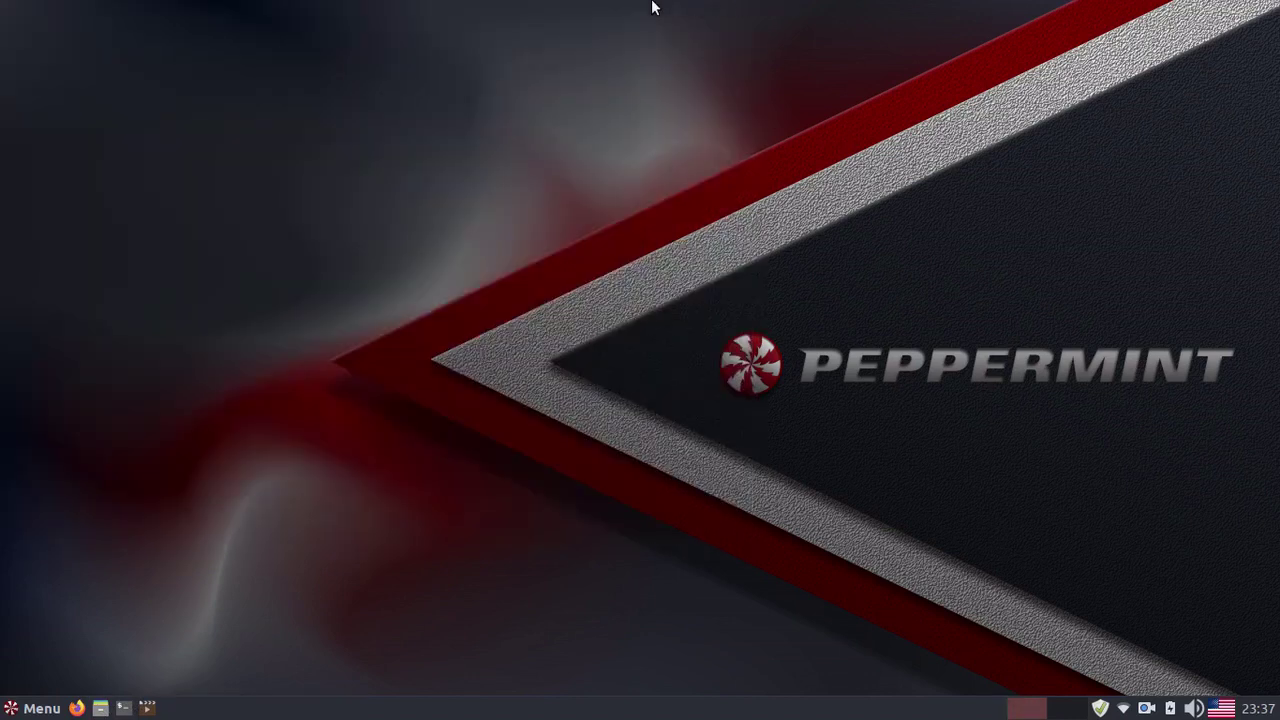
{"action": "left_click", "coordinate": [147, 708]}
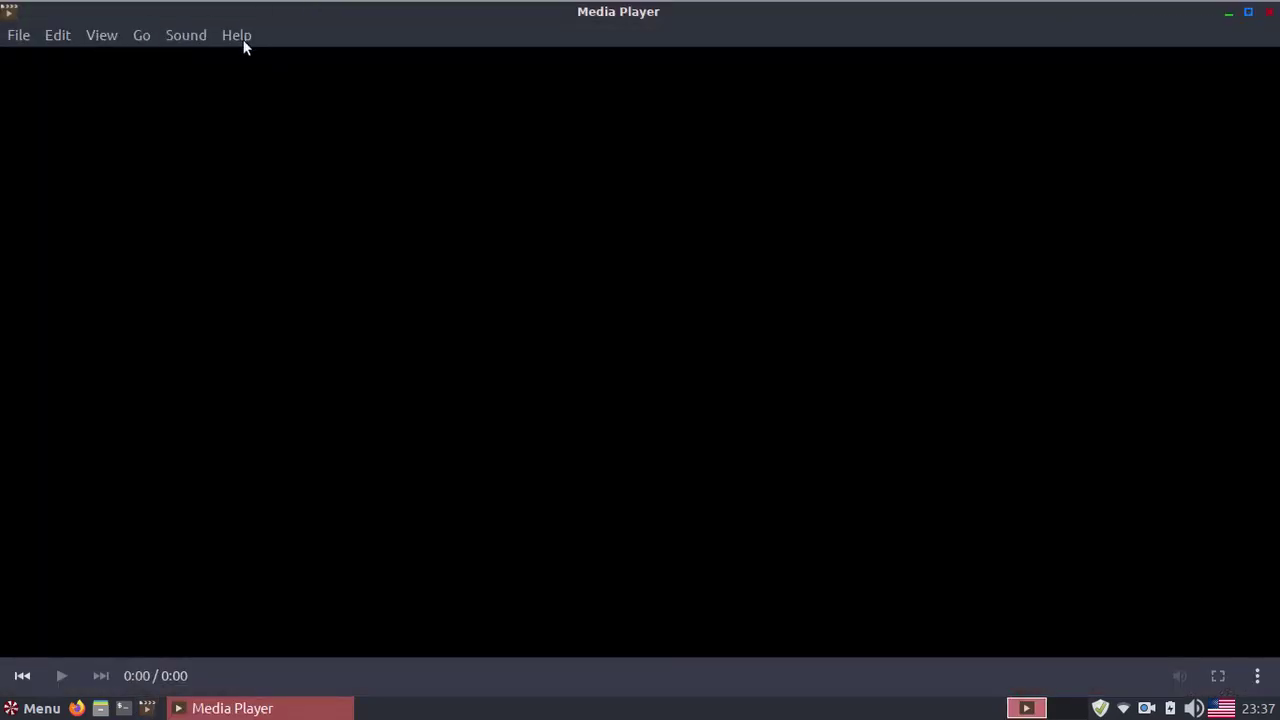
{"action": "left_click", "coordinate": [243, 40]}
{"action": "left_click", "coordinate": [264, 88]}
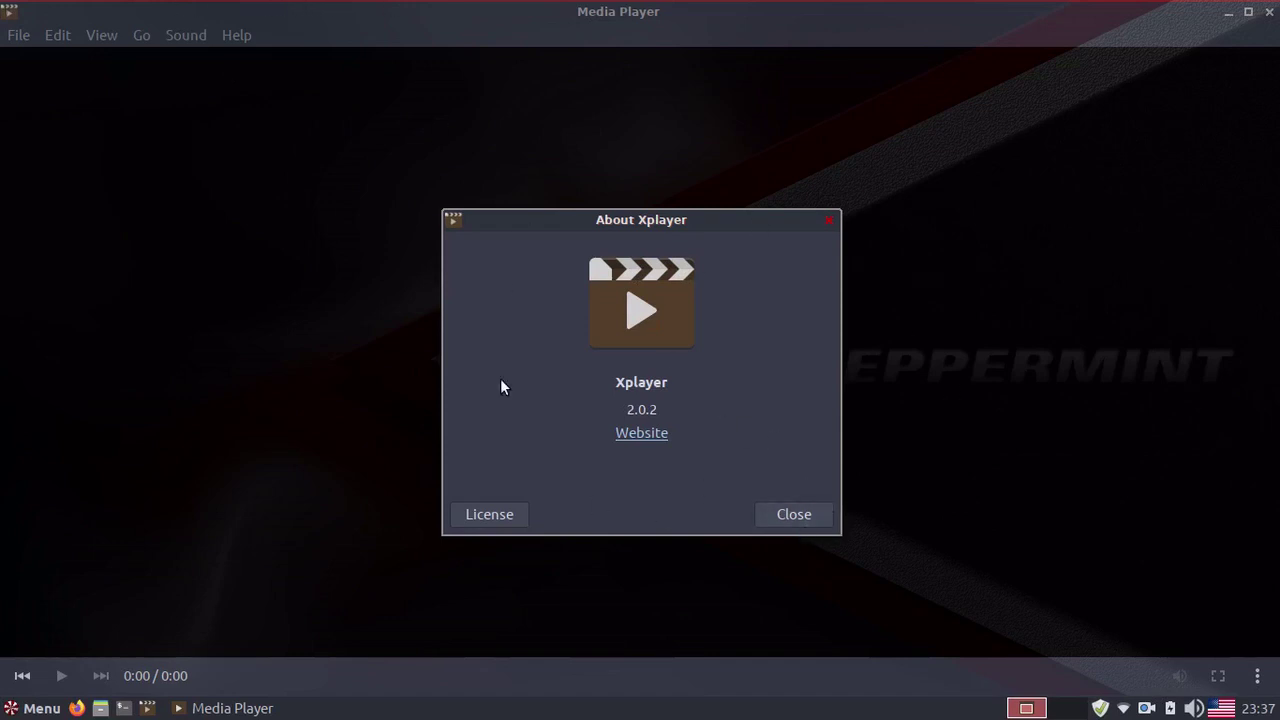
{"action": "left_click", "coordinate": [812, 514]}
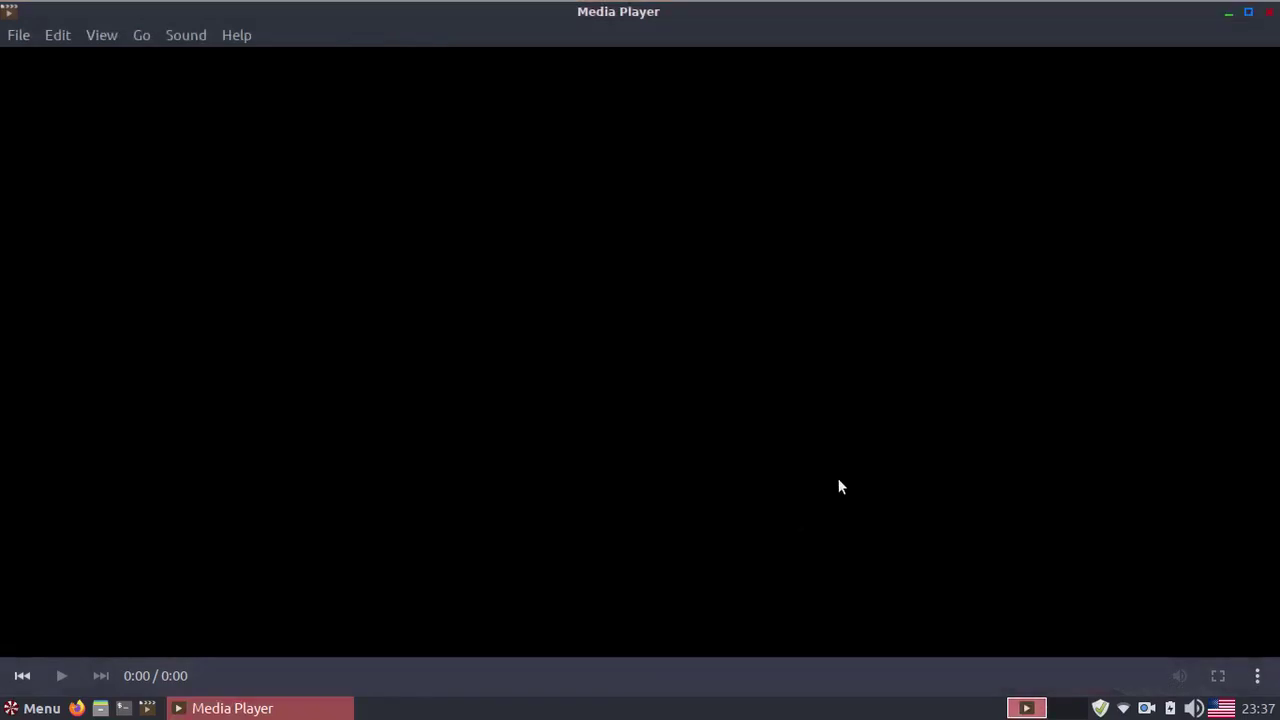
{"action": "left_click", "coordinate": [1270, 11]}
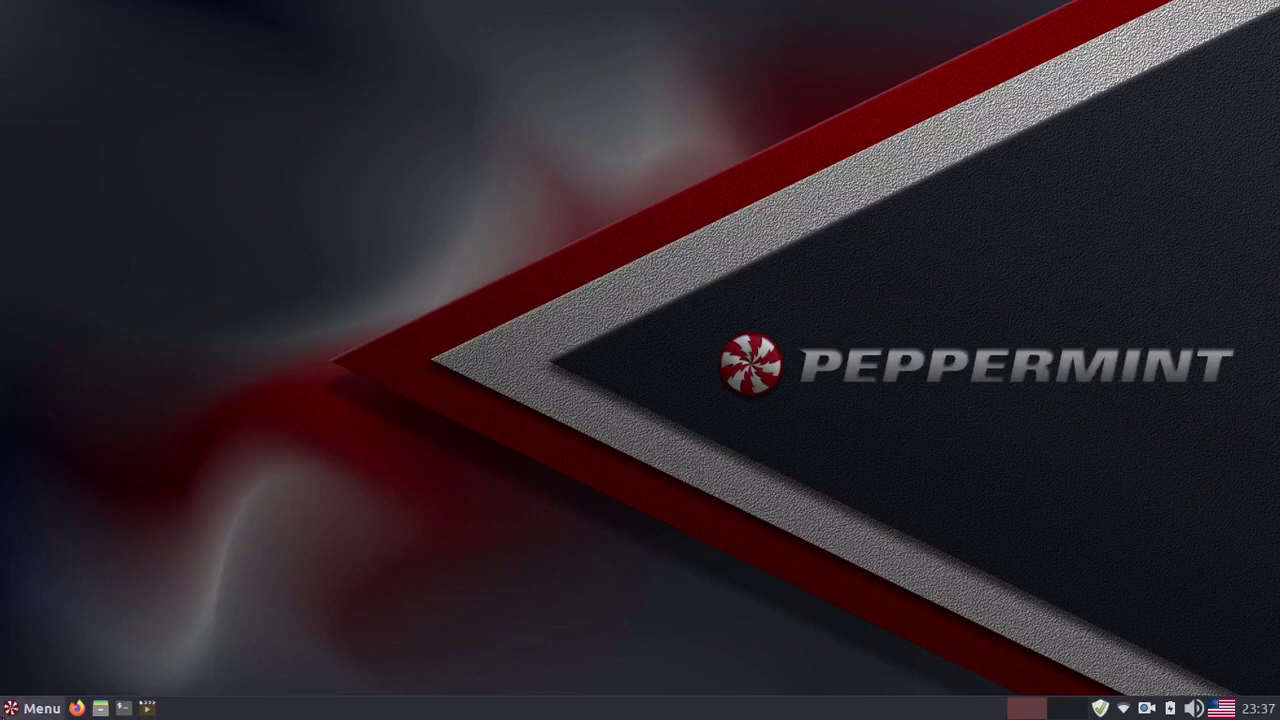
Step: Launch the Transmission BitTorrent Client from the Internet section of the application menu
{"action": "left_click", "coordinate": [35, 708]}
{"action": "left_click", "coordinate": [51, 478]}
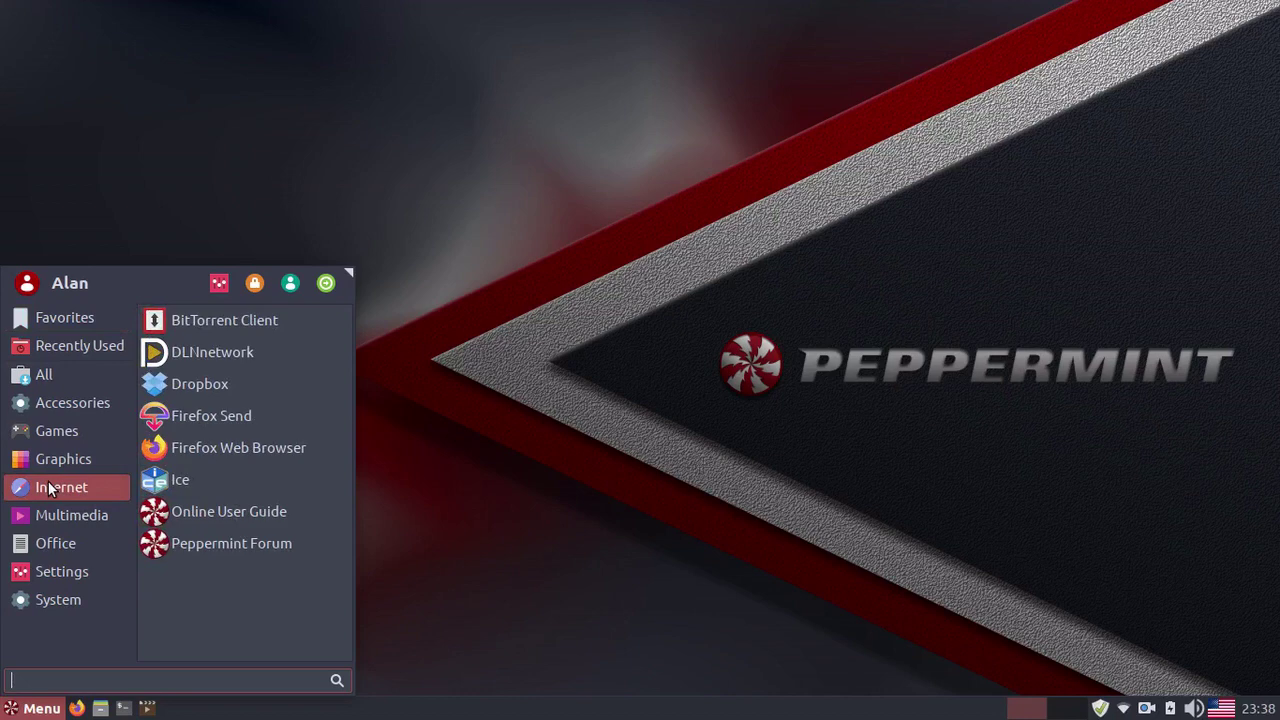
{"action": "left_click", "coordinate": [222, 326]}
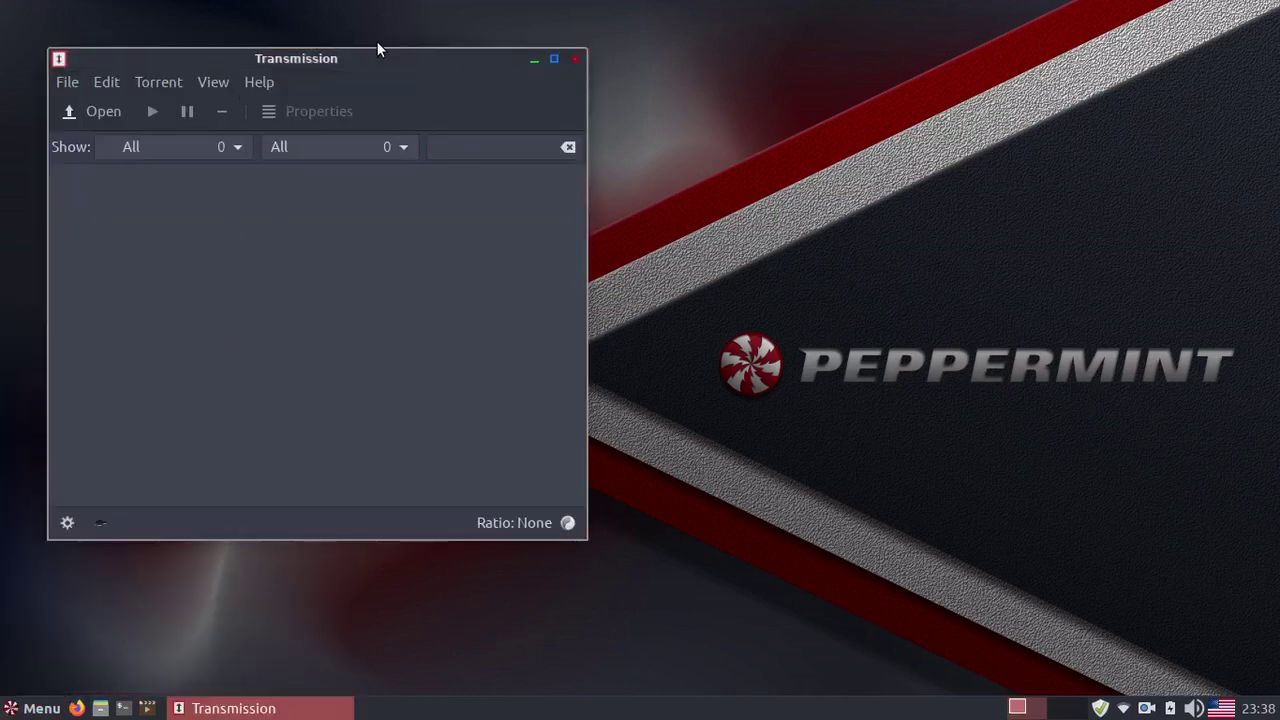
Step: Close Transmission, then open Disks to review the 500 GB Ext4 disk with 482 GB free, and close it
{"action": "left_click", "coordinate": [575, 60]}
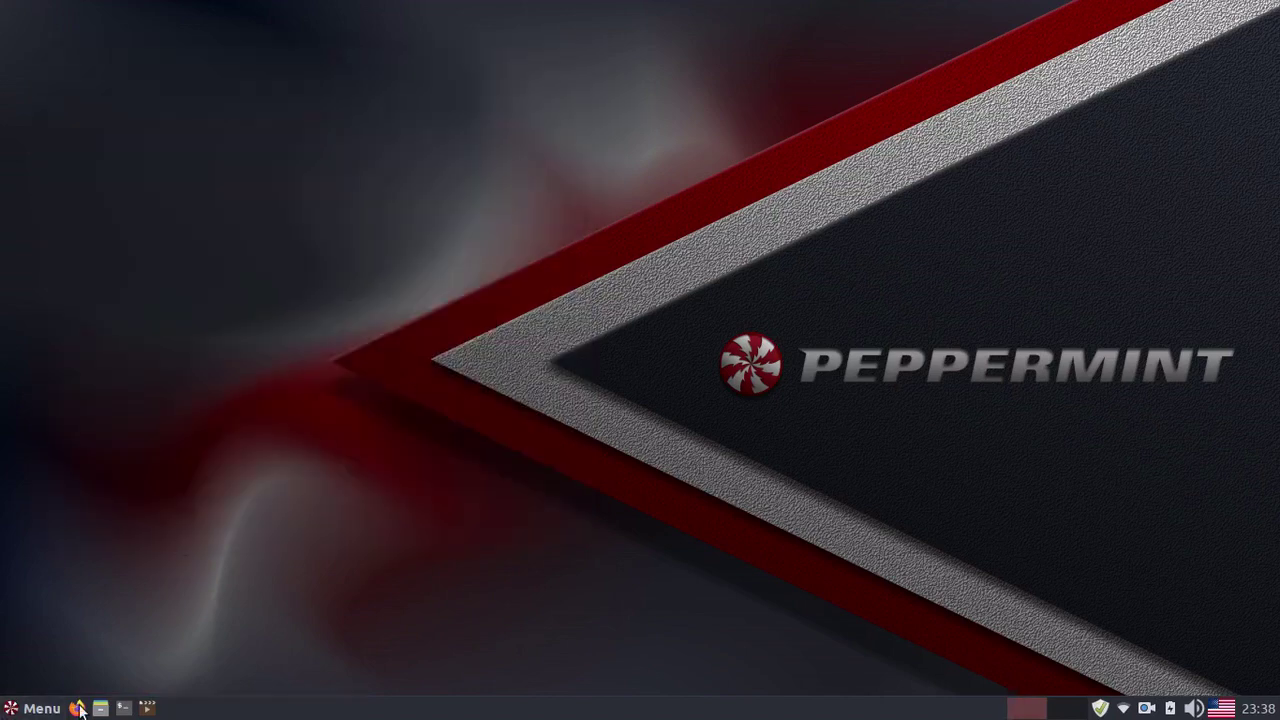
{"action": "left_click", "coordinate": [40, 710]}
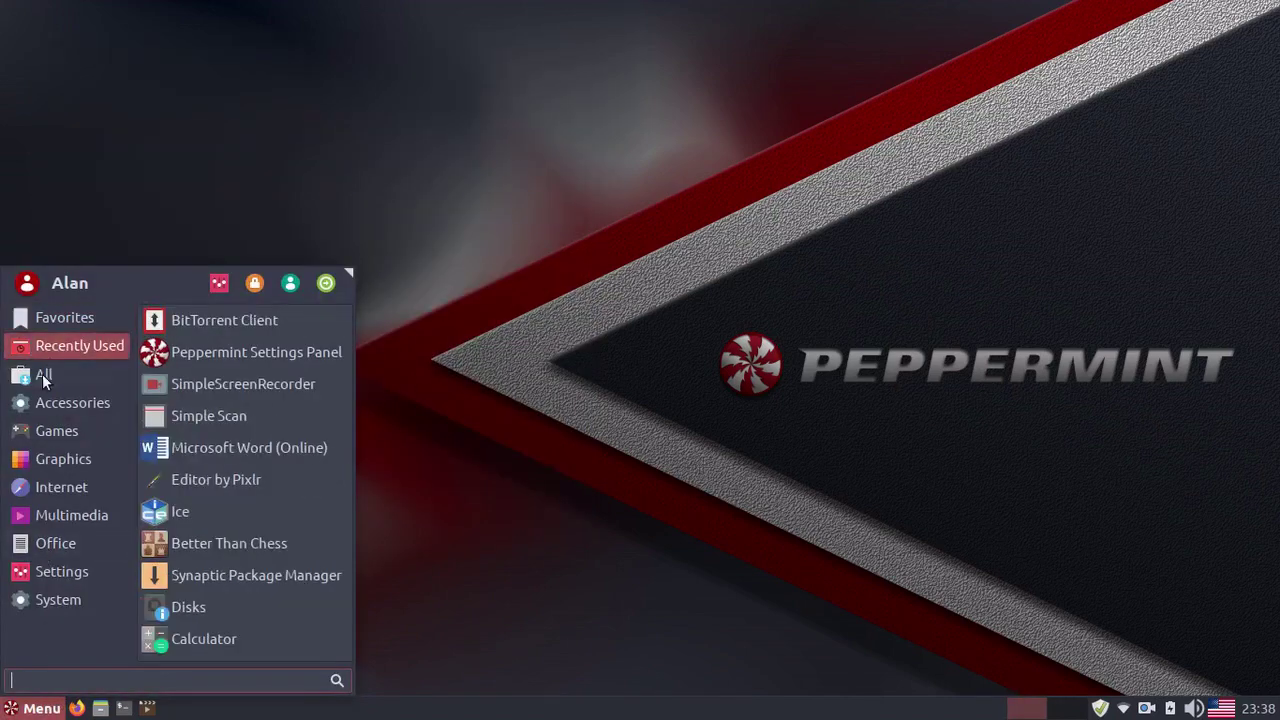
{"action": "mouse_move", "coordinate": [60, 374]}
{"action": "scroll", "coordinate": [205, 470], "scroll_direction": "down", "scroll_amount": 2}
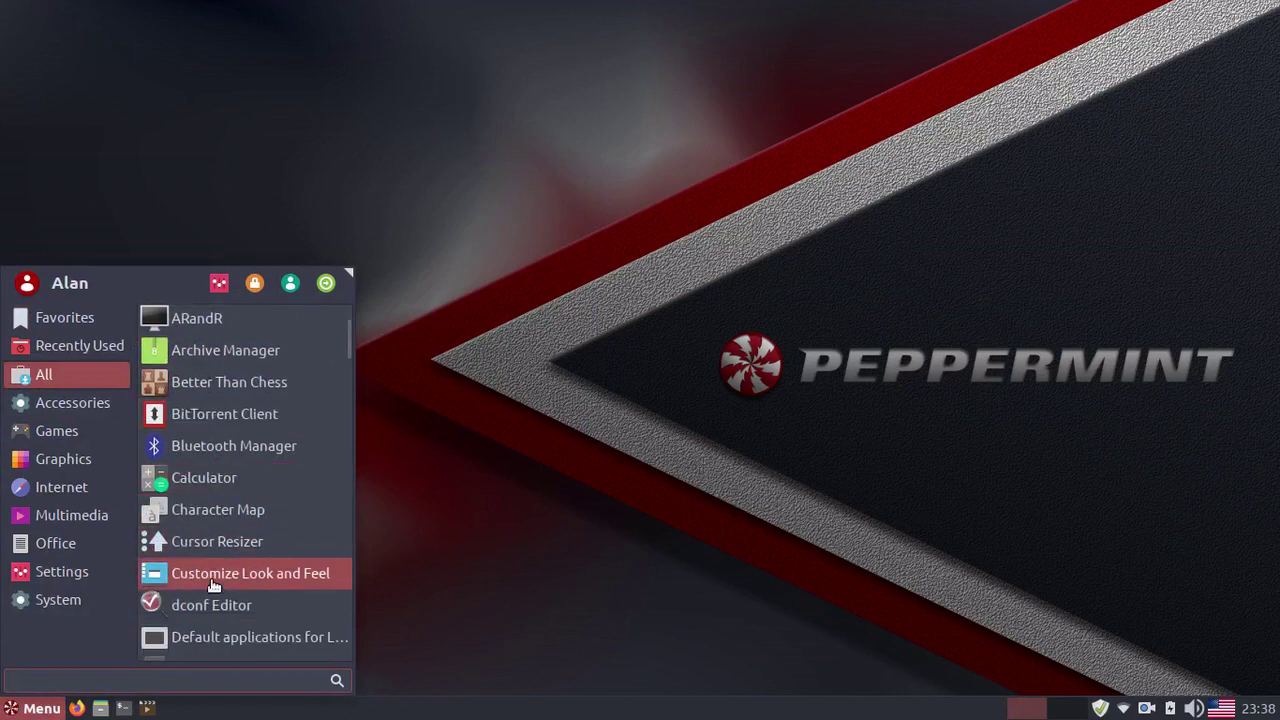
{"action": "scroll", "coordinate": [217, 588], "scroll_direction": "down", "scroll_amount": 1}
{"action": "left_click", "coordinate": [205, 621]}
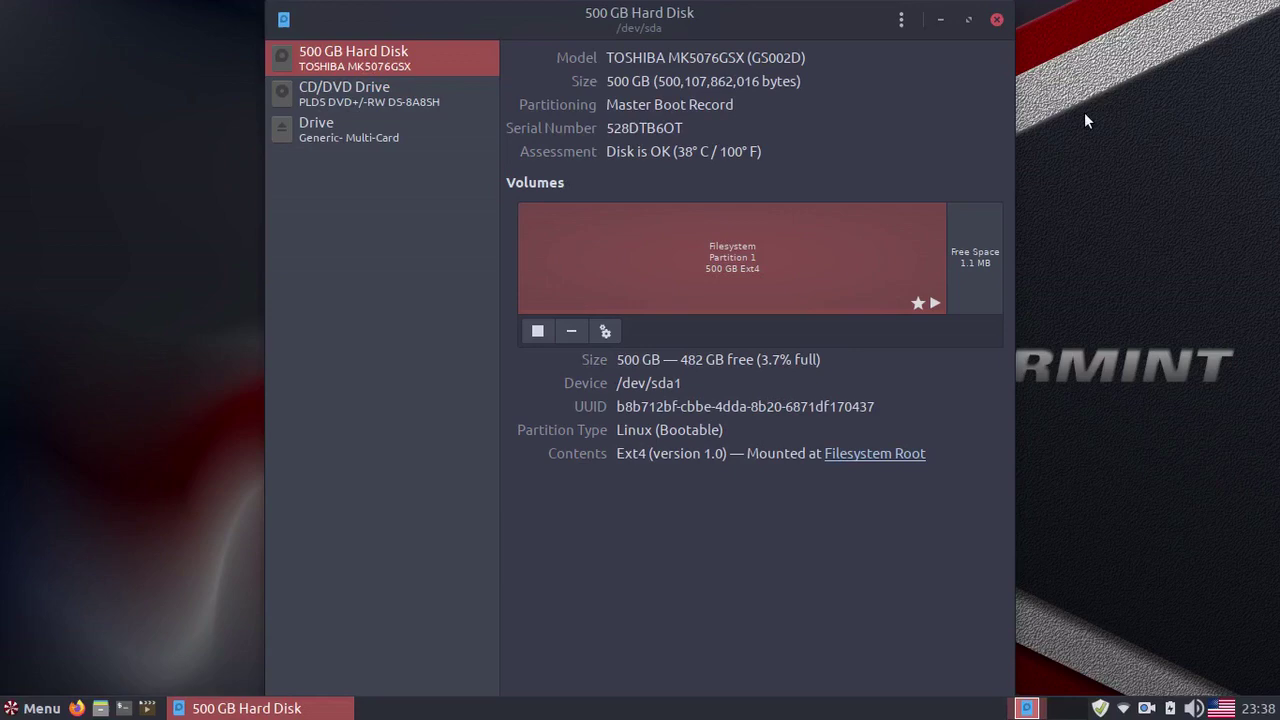
{"action": "left_click", "coordinate": [997, 20]}
Step: Launch the Calculator from the application menu
{"action": "left_click", "coordinate": [35, 708]}
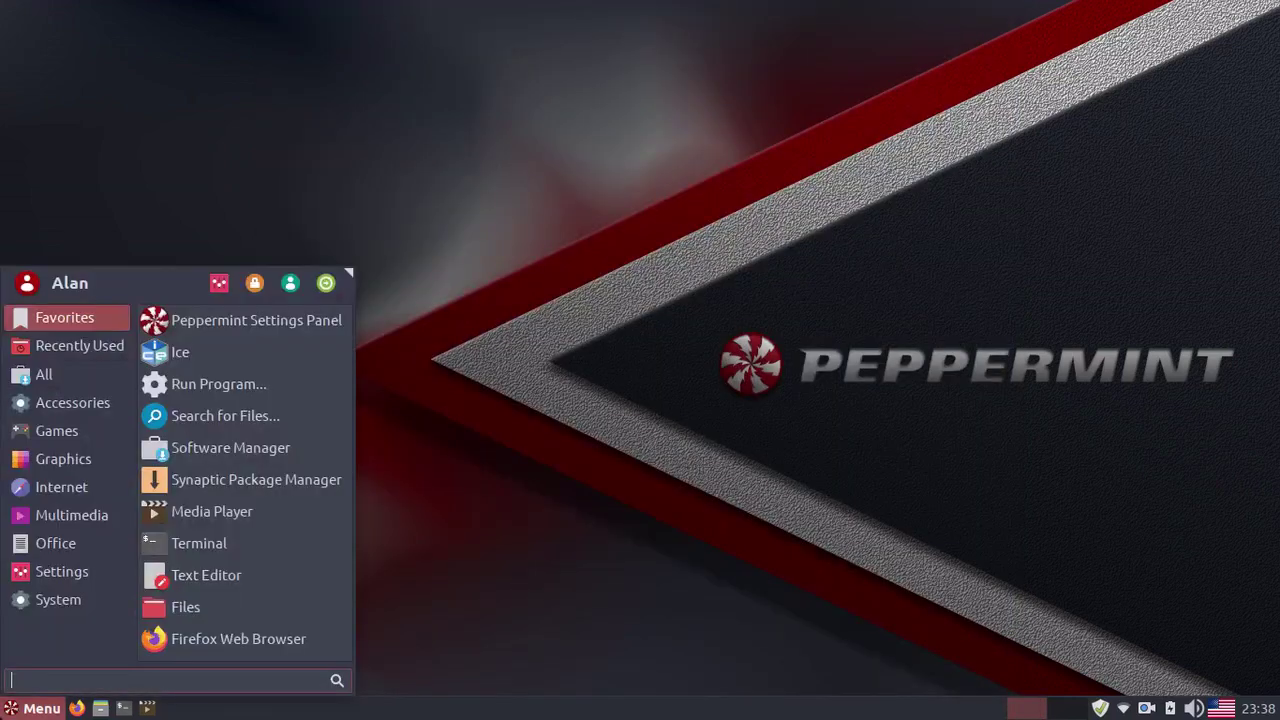
{"action": "mouse_move", "coordinate": [75, 379]}
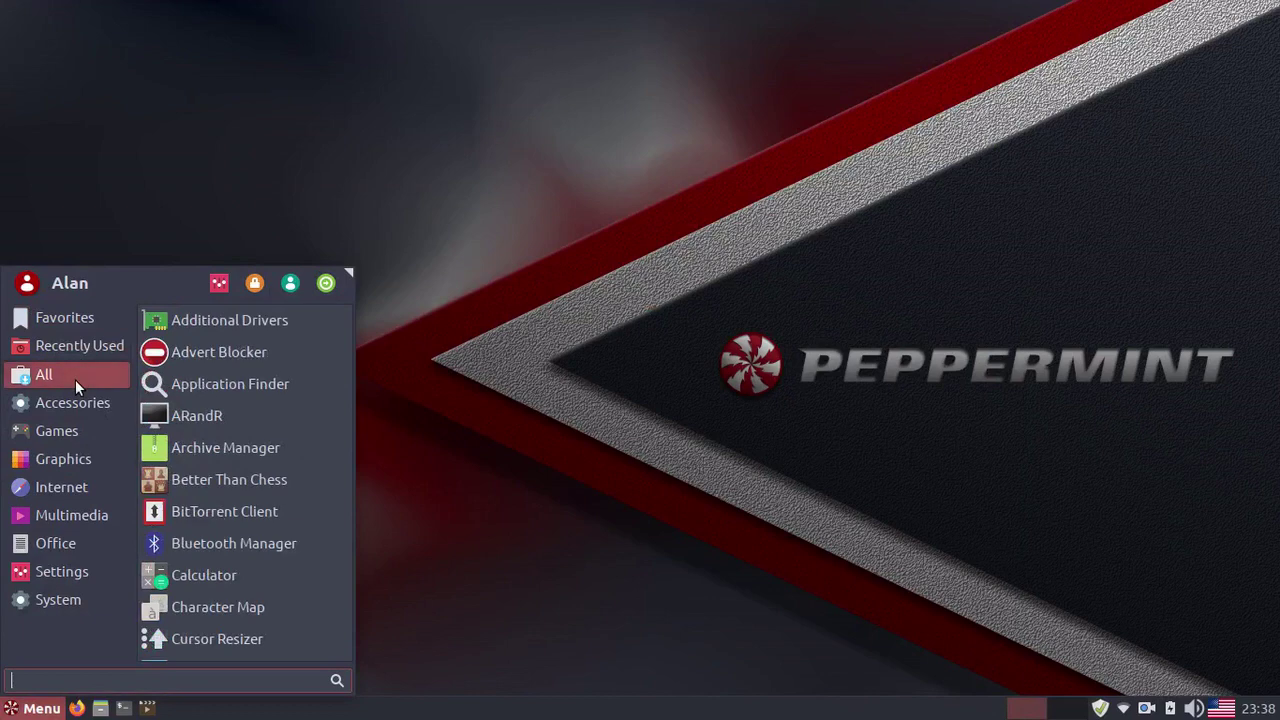
{"action": "left_click", "coordinate": [231, 578]}
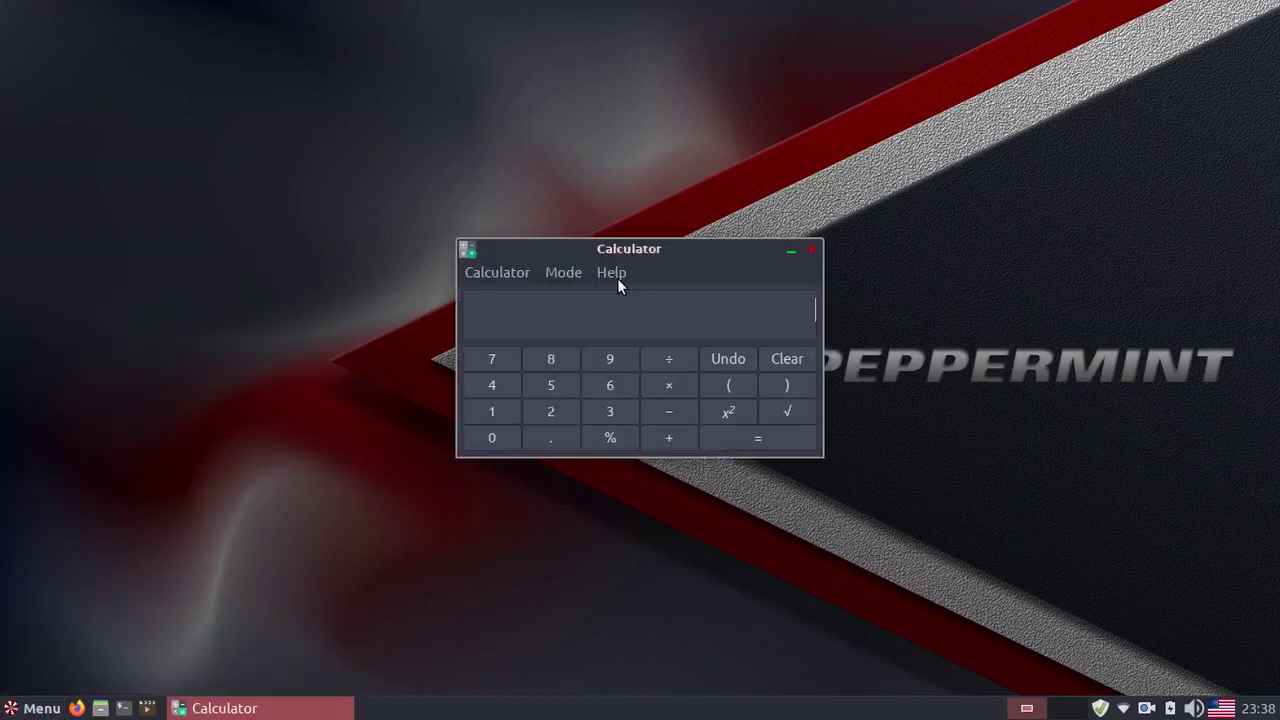
Step: View the About mate-calc 1.20.1 information, then close the dialog and the calculator
{"action": "left_click", "coordinate": [615, 276]}
{"action": "left_click", "coordinate": [643, 323]}
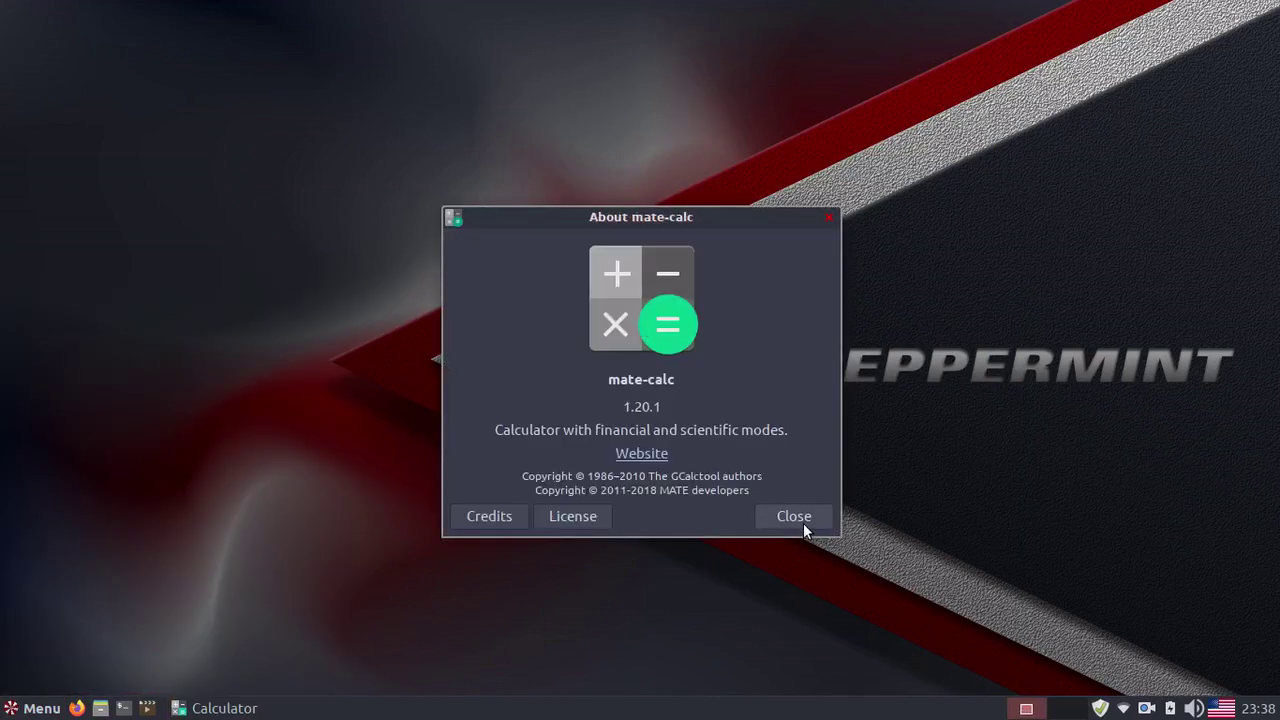
{"action": "left_click", "coordinate": [794, 516]}
{"action": "left_click", "coordinate": [811, 251]}
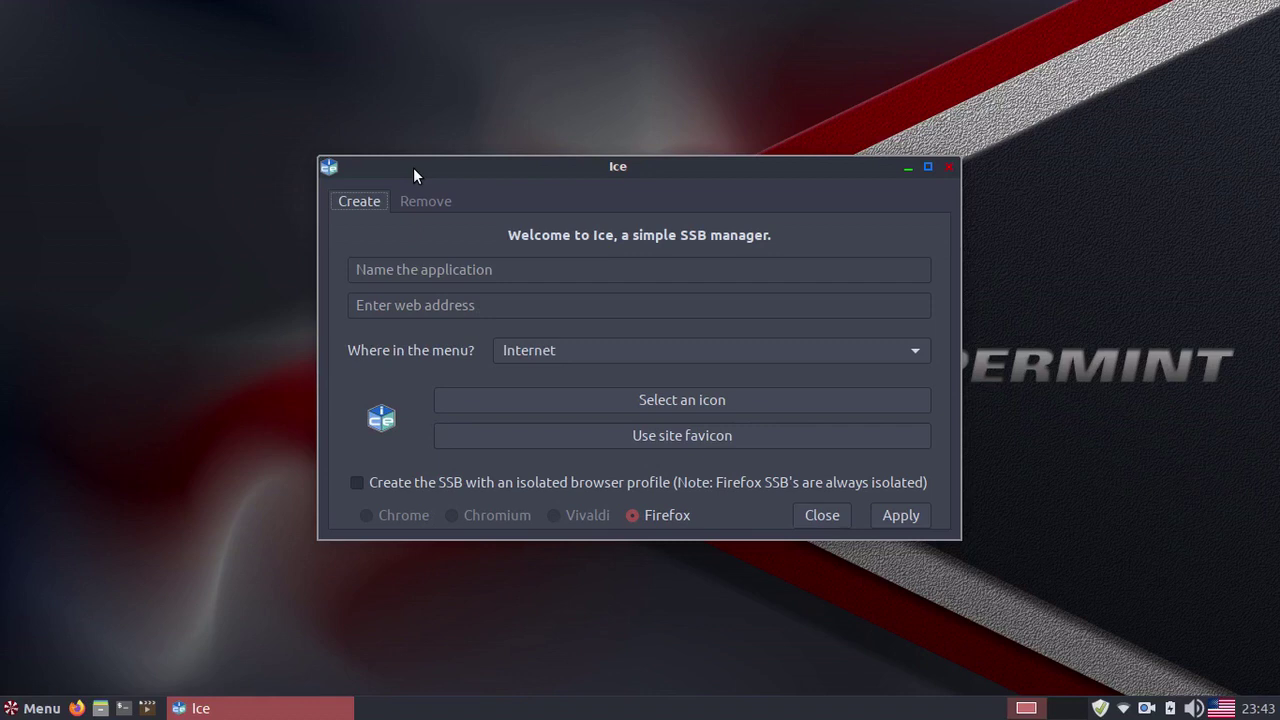
{"action": "left_click", "coordinate": [411, 203]}
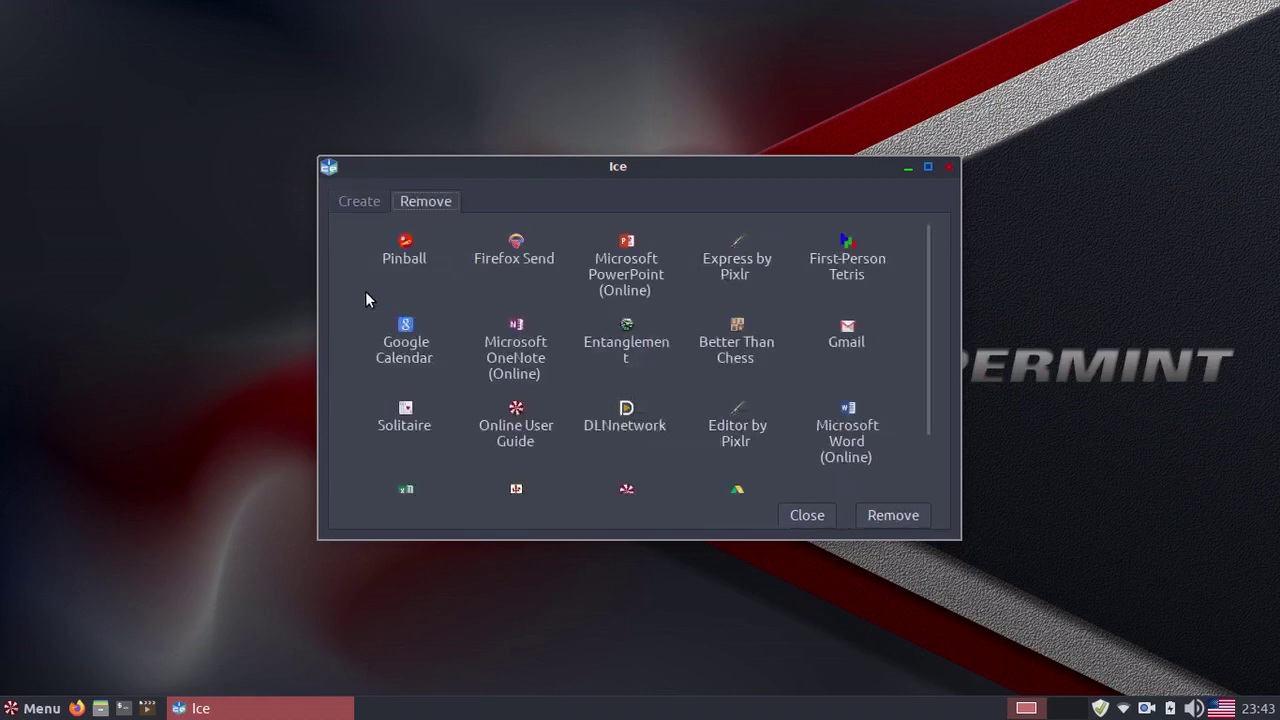
{"action": "scroll", "coordinate": [367, 285], "scroll_direction": "down", "scroll_amount": 1}
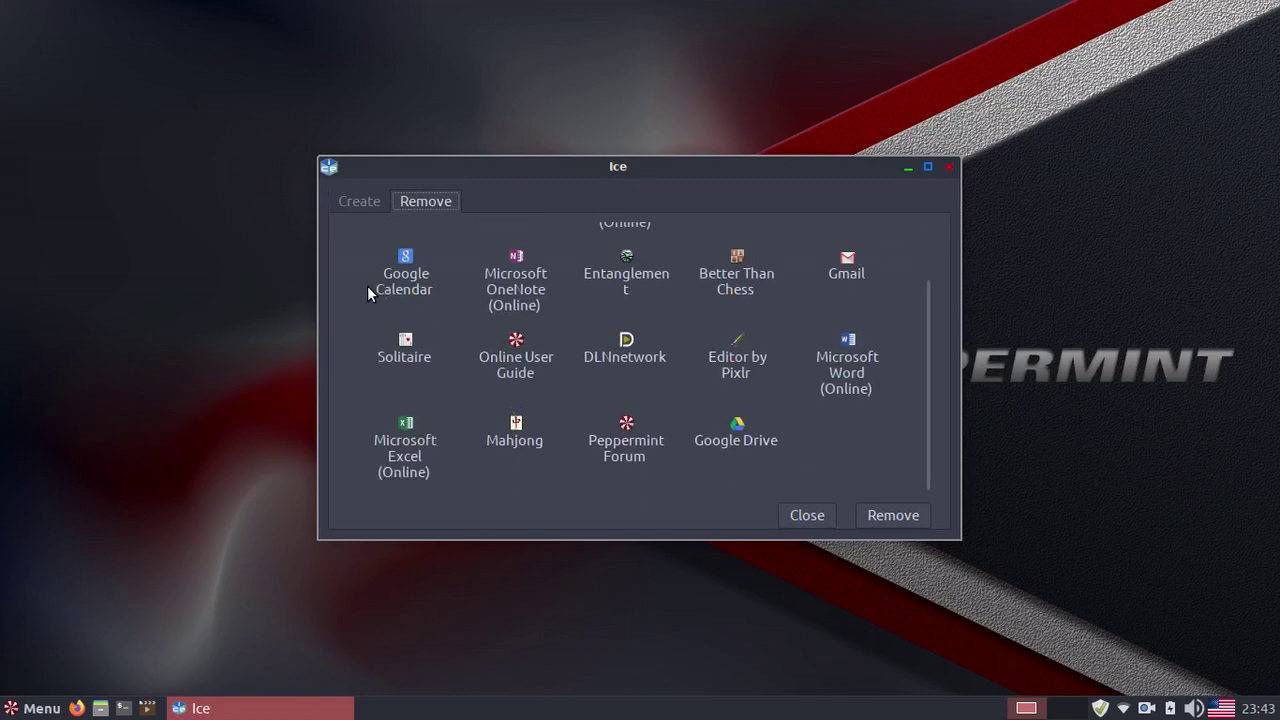
{"action": "scroll", "coordinate": [367, 285], "scroll_direction": "up", "scroll_amount": 1}
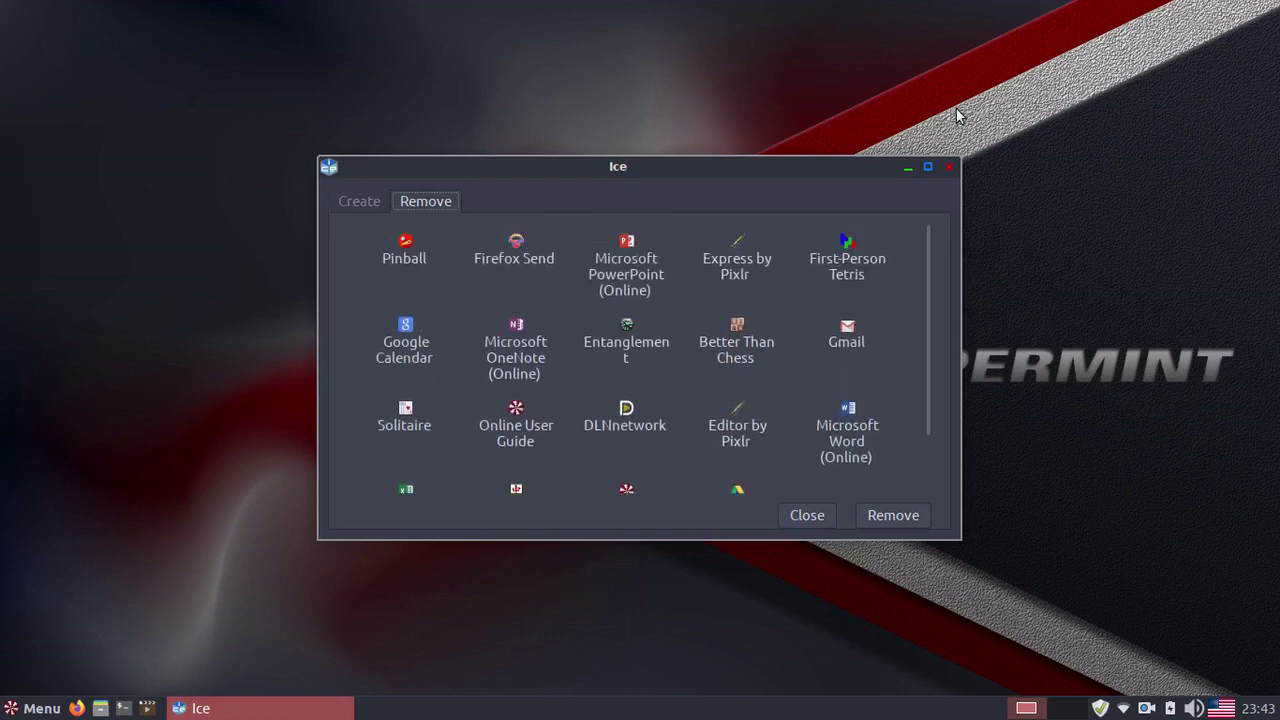
Step: Close Ice and browse the application menu from Games to the Office web apps
{"action": "left_click", "coordinate": [947, 170]}
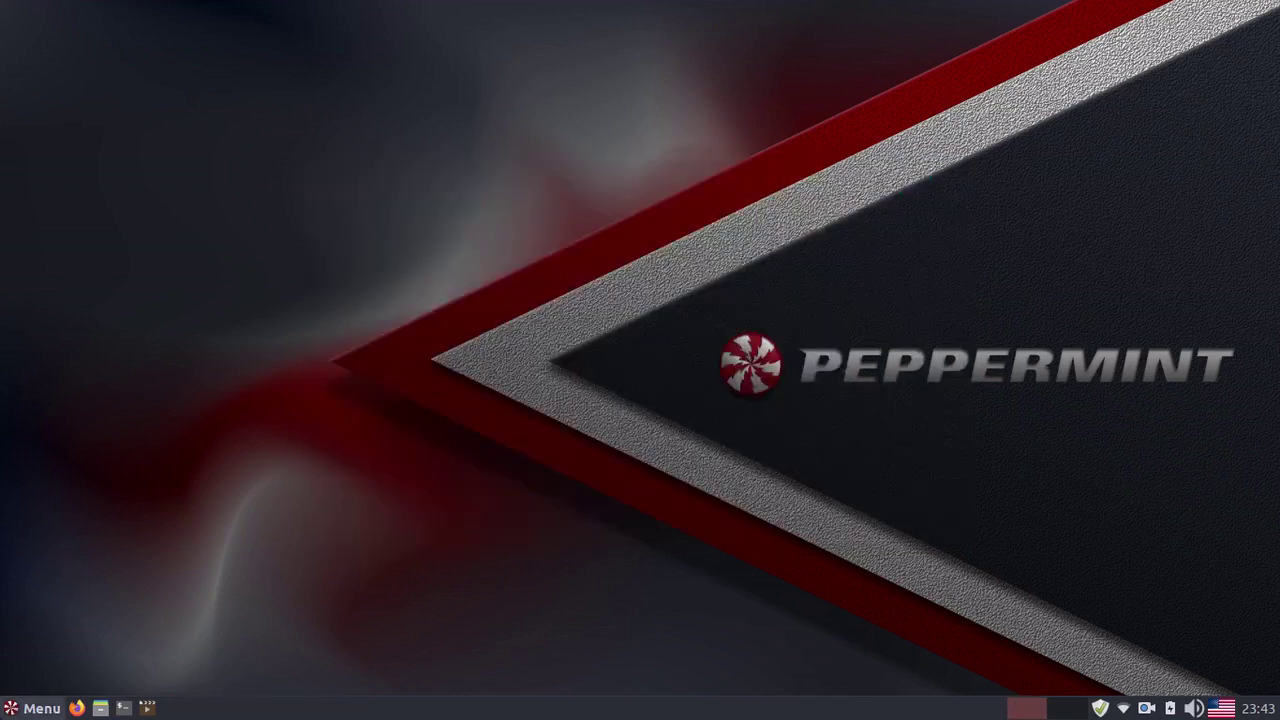
{"action": "left_click", "coordinate": [38, 708]}
{"action": "left_click", "coordinate": [50, 432]}
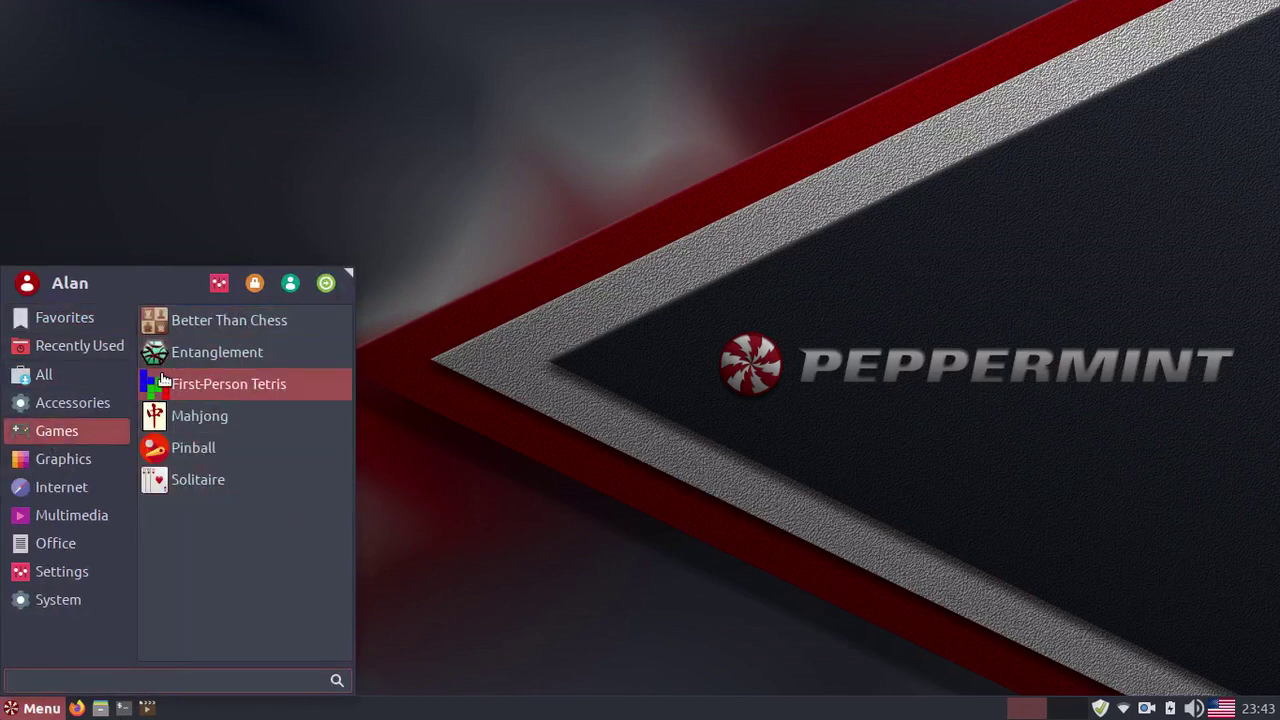
{"action": "left_click", "coordinate": [80, 543]}
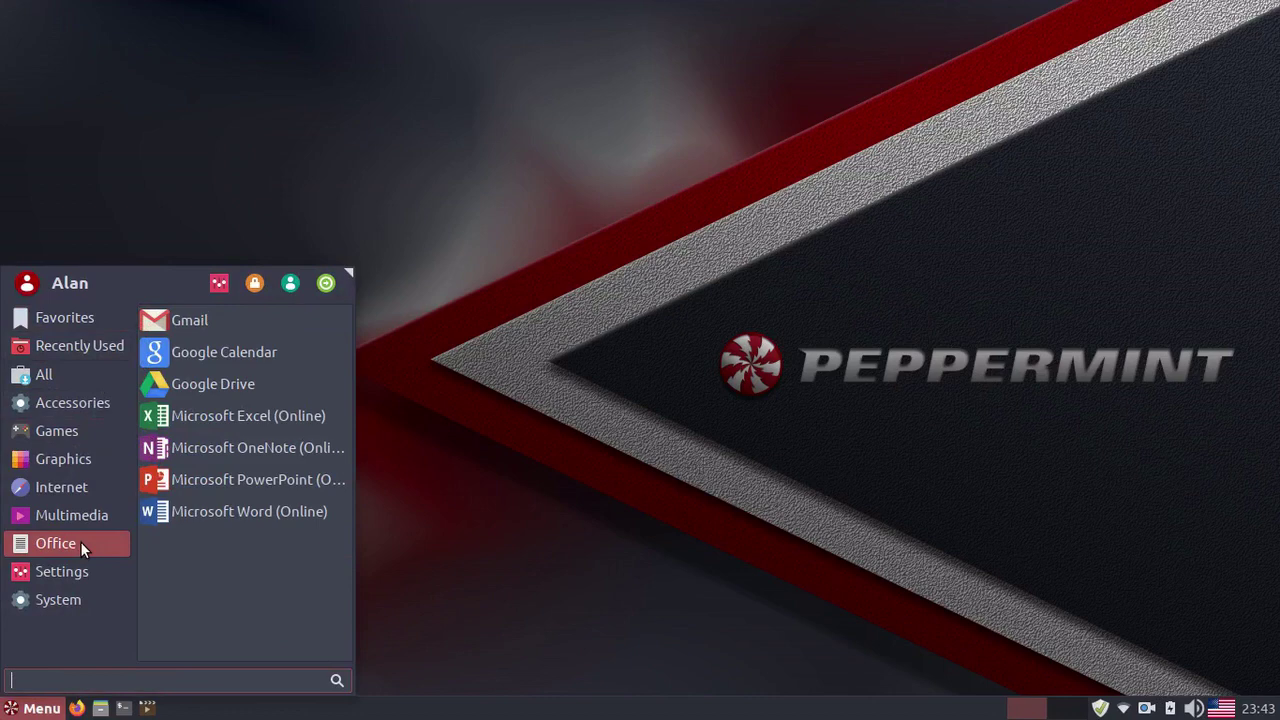
{"action": "left_click", "coordinate": [216, 520]}
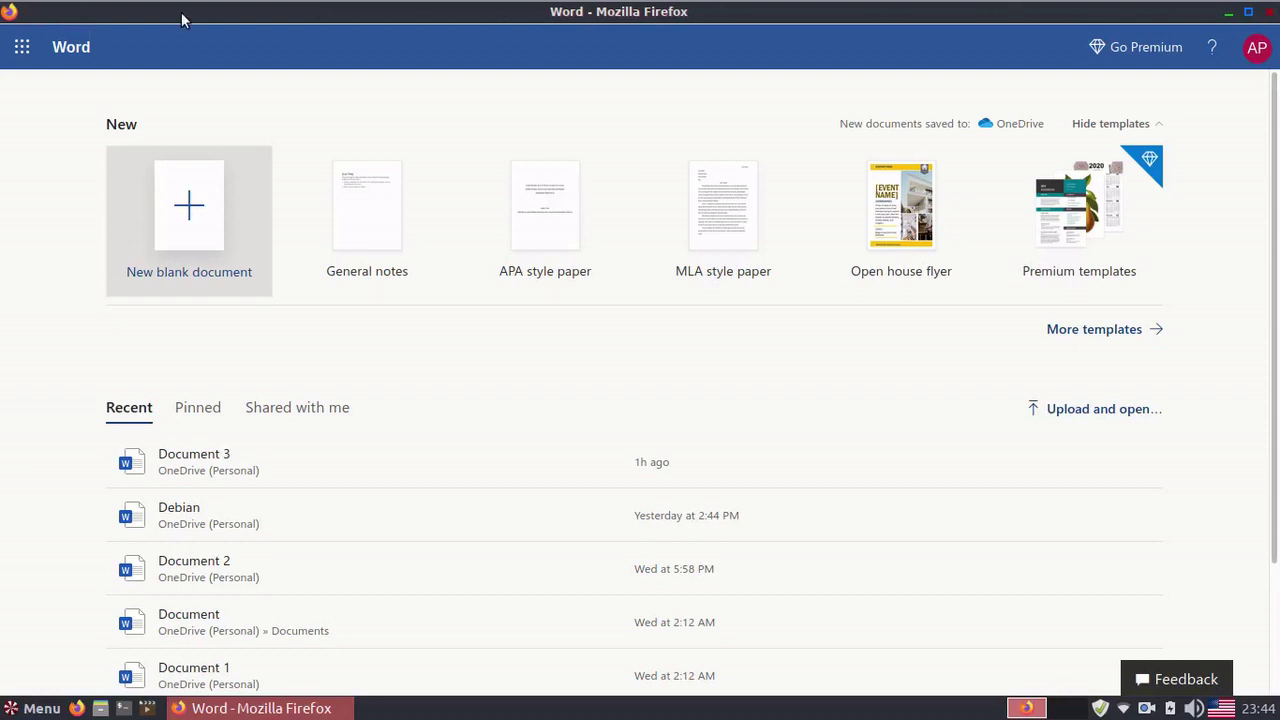
{"action": "left_click", "coordinate": [1269, 11]}
Step: Launch Editor by Pixlr from Graphics, allow Adobe Flash on the site, and dismiss the start dialog
{"action": "left_click", "coordinate": [33, 708]}
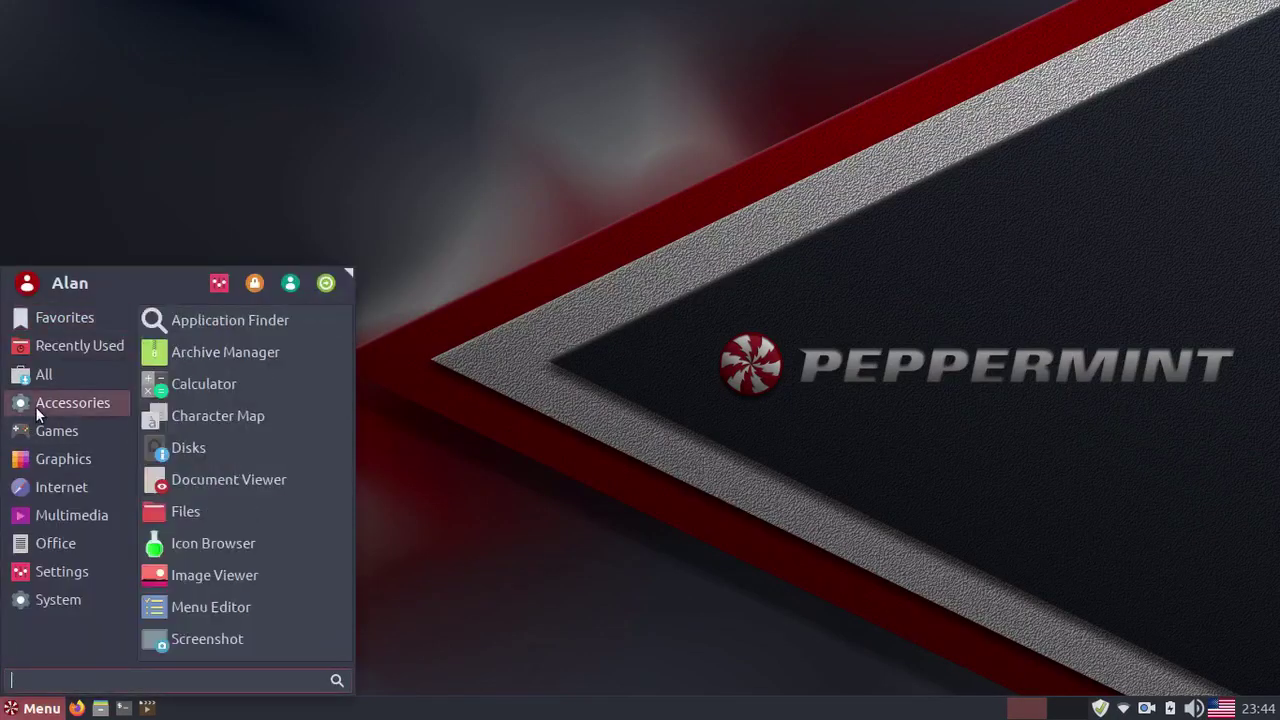
{"action": "mouse_move", "coordinate": [44, 455]}
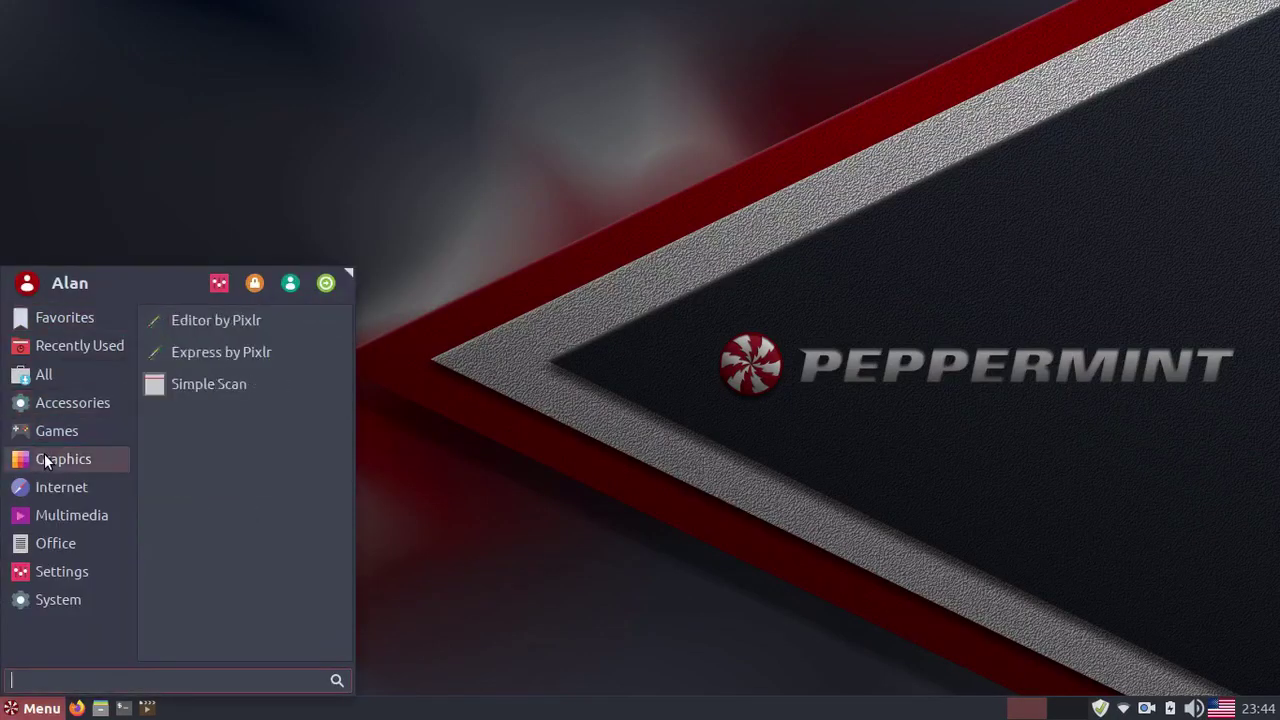
{"action": "left_click", "coordinate": [278, 320]}
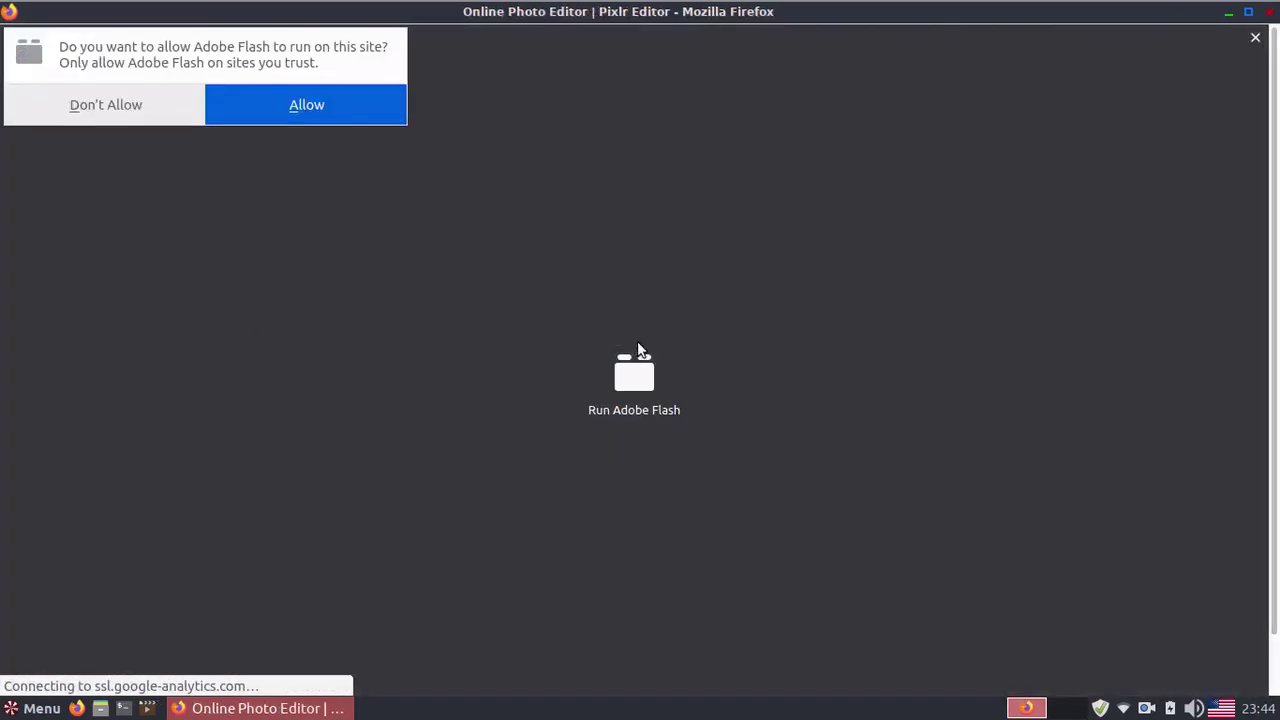
{"action": "left_click", "coordinate": [275, 106]}
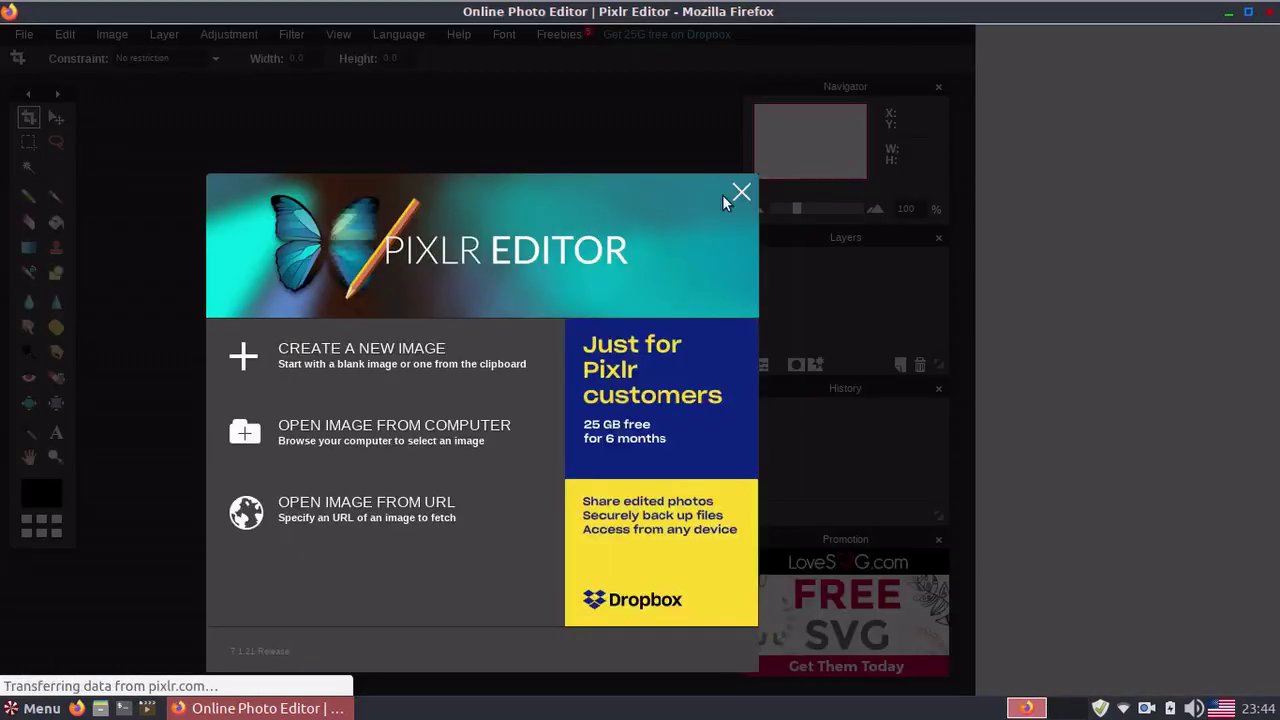
{"action": "left_click", "coordinate": [742, 191]}
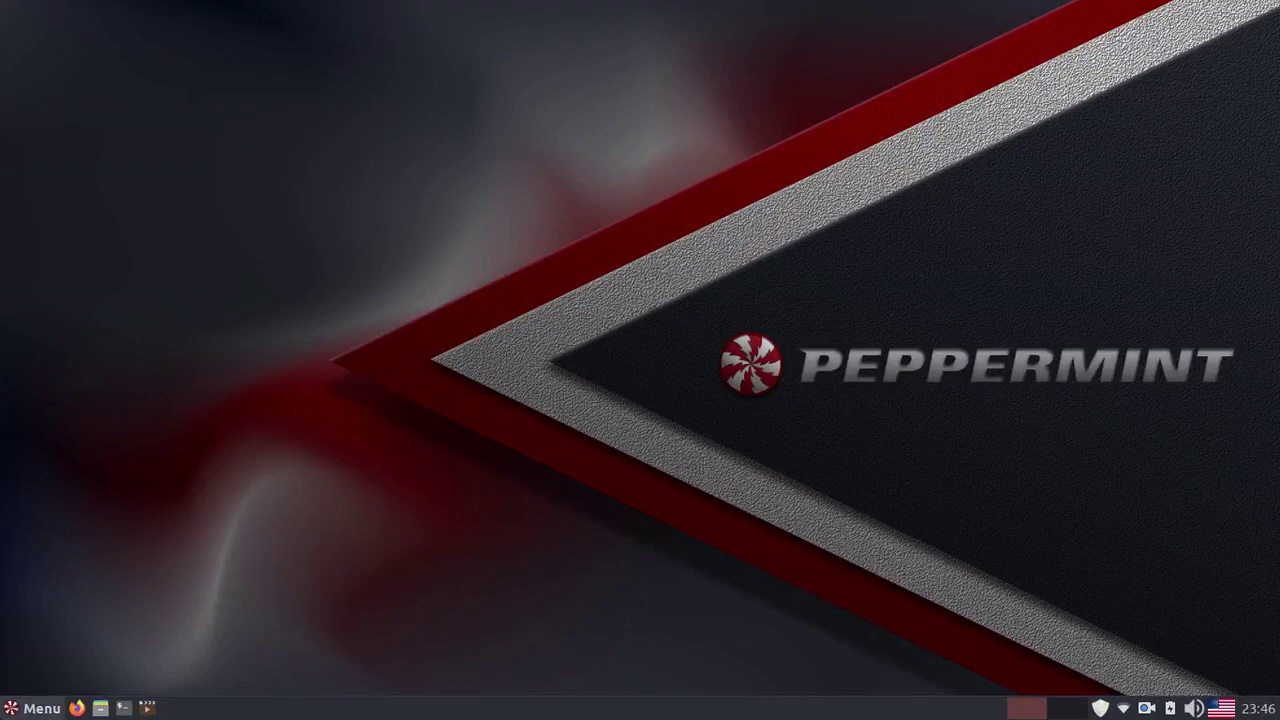
Step: Browse the application menu through Office, Games and Graphics to reach the Internet apps
{"action": "left_click", "coordinate": [34, 708]}
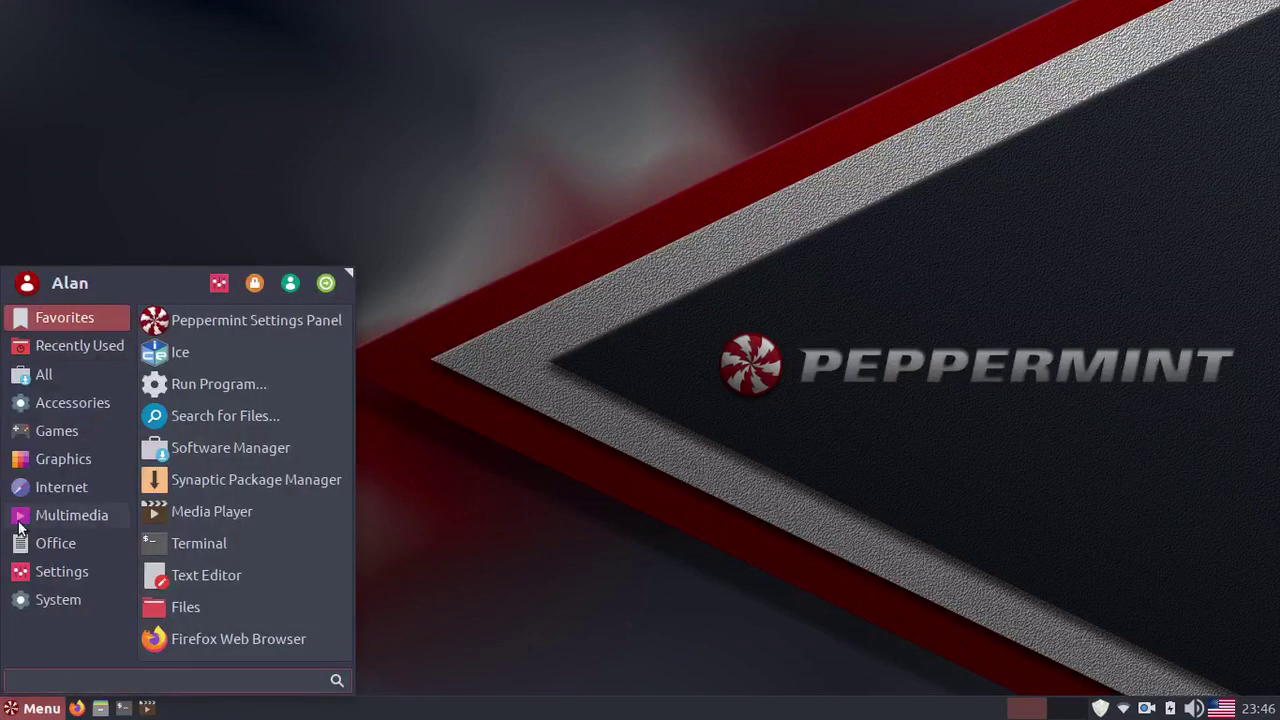
{"action": "mouse_move", "coordinate": [60, 543]}
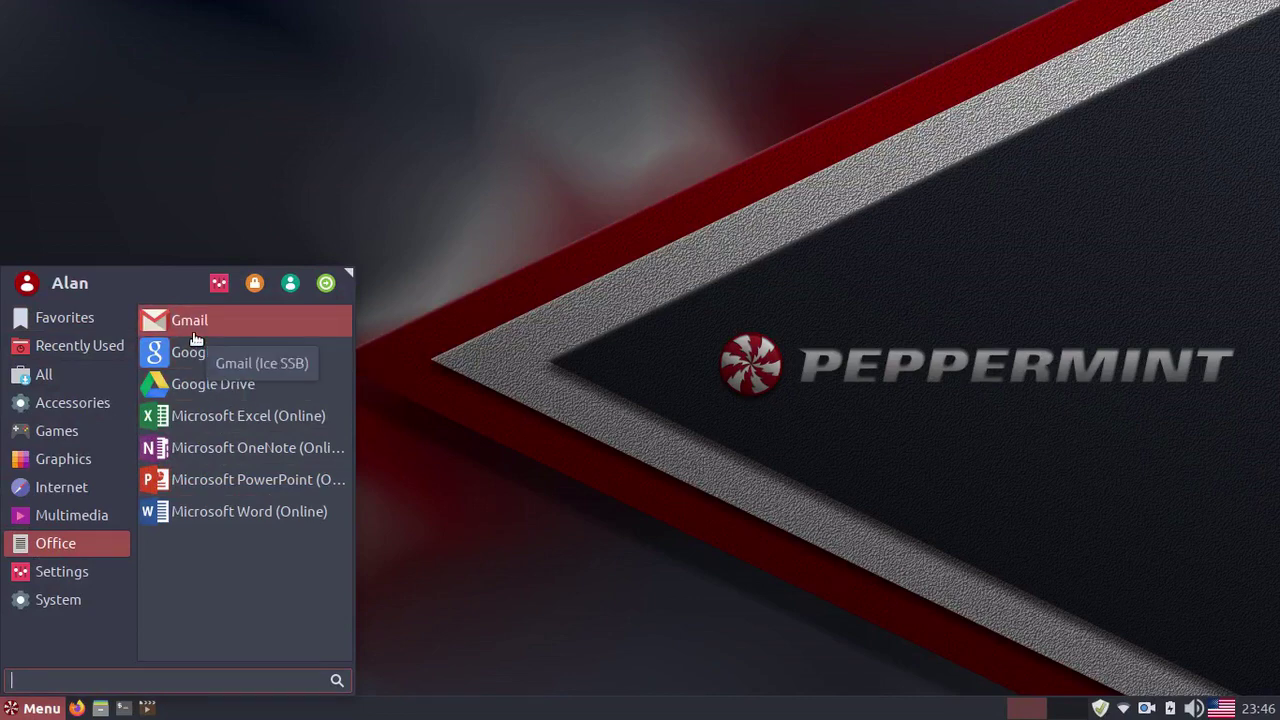
{"action": "mouse_move", "coordinate": [64, 429]}
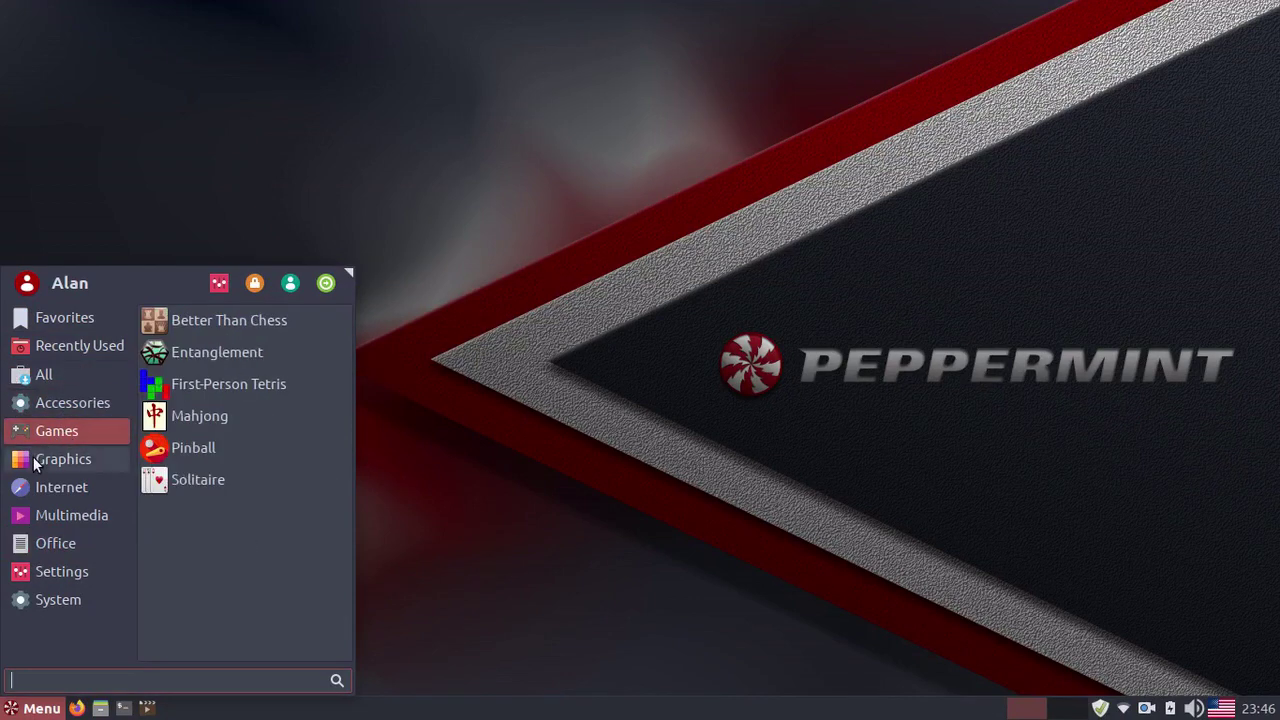
{"action": "mouse_move", "coordinate": [33, 456]}
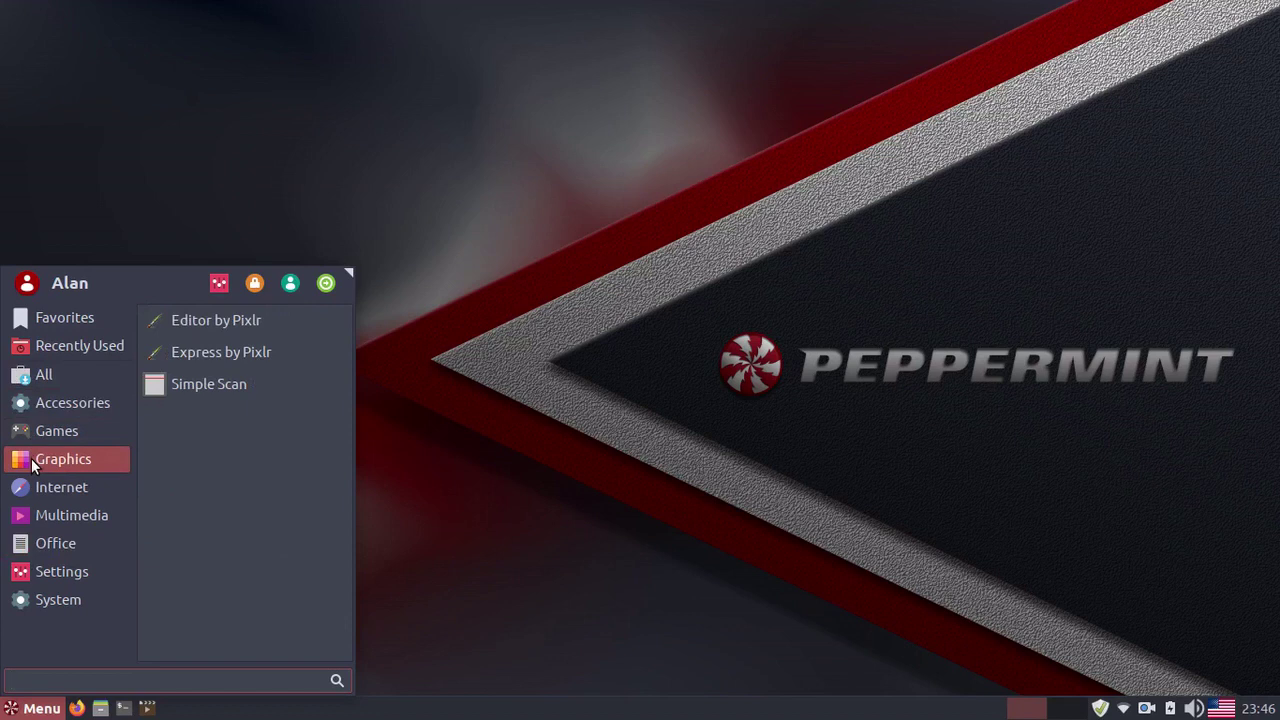
{"action": "mouse_move", "coordinate": [35, 486]}
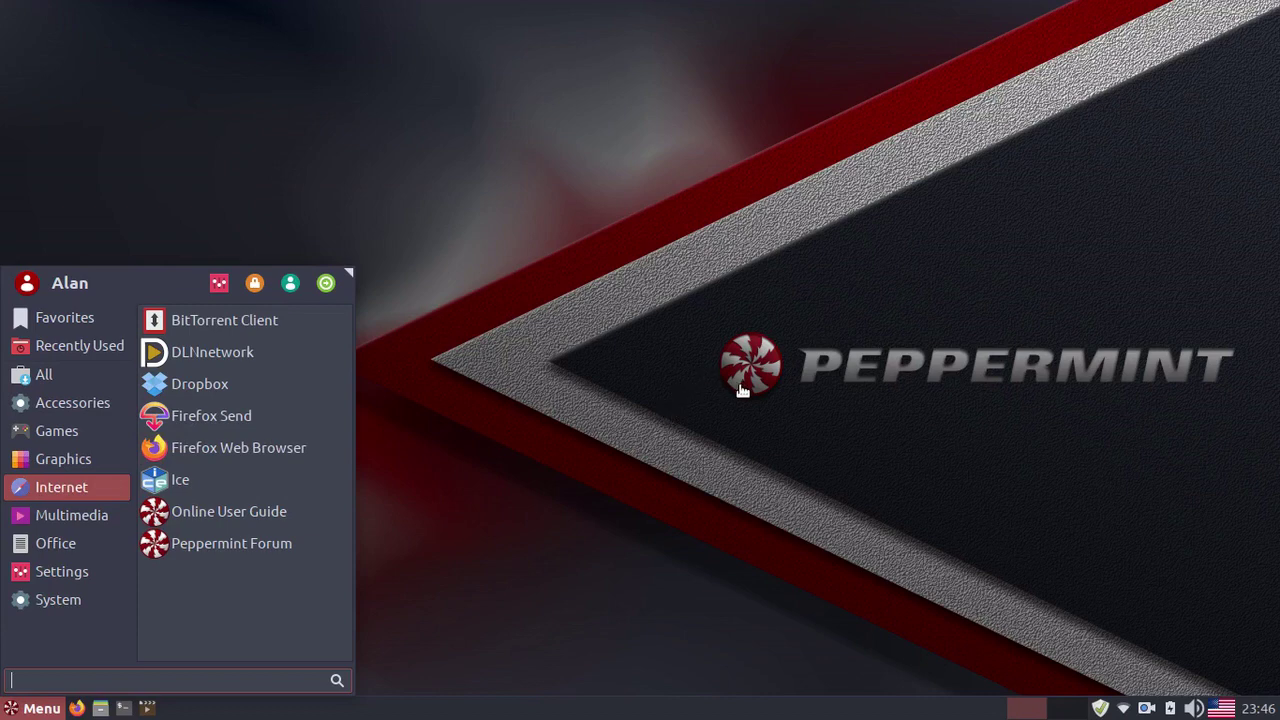
Step: Start Dropbox from the Internet apps to bring up its daemon installation prompt
{"action": "left_click", "coordinate": [192, 386]}
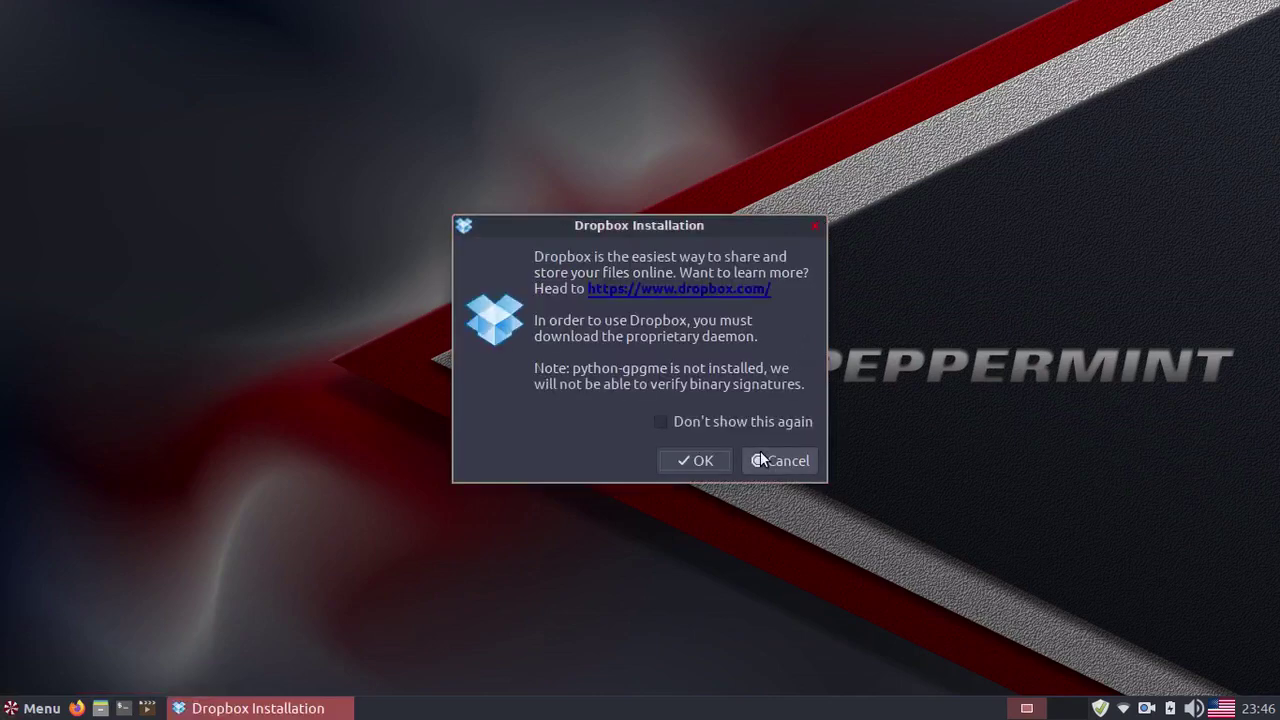